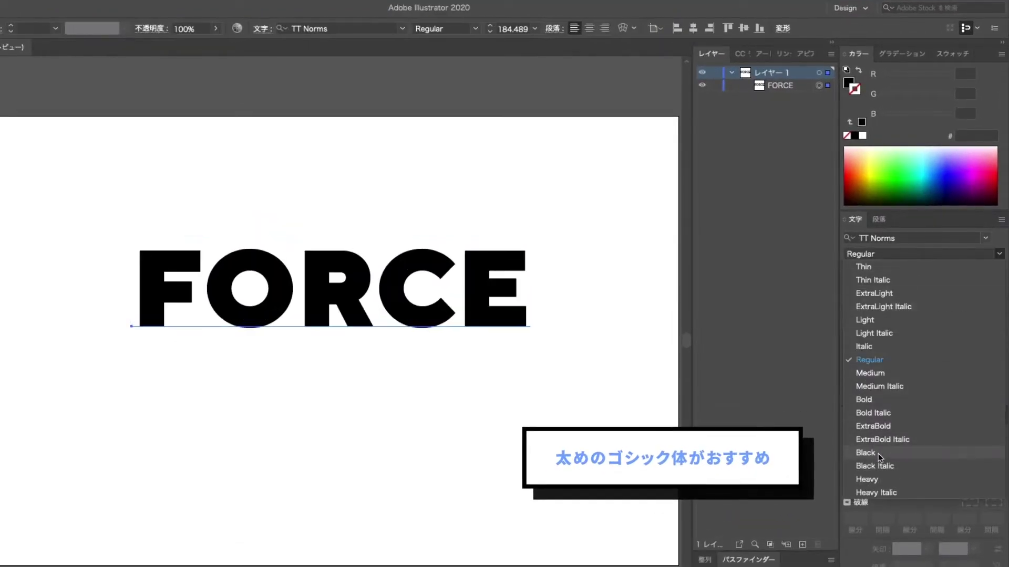
Step: Set the FORCE text to the Black weight of TT Norms at a size of 100 pt
left_click(877, 453)
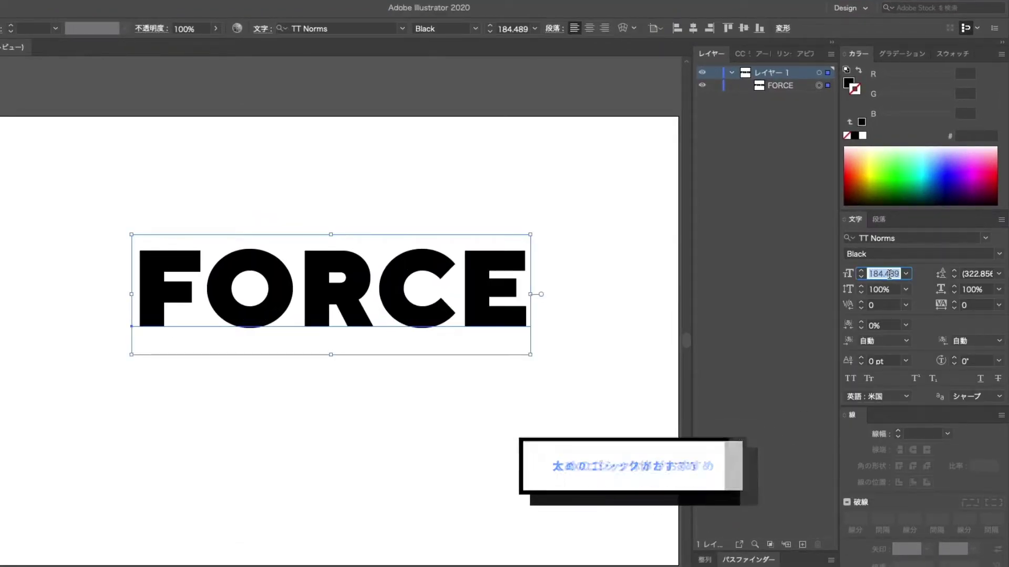
type("100")
key("Return")
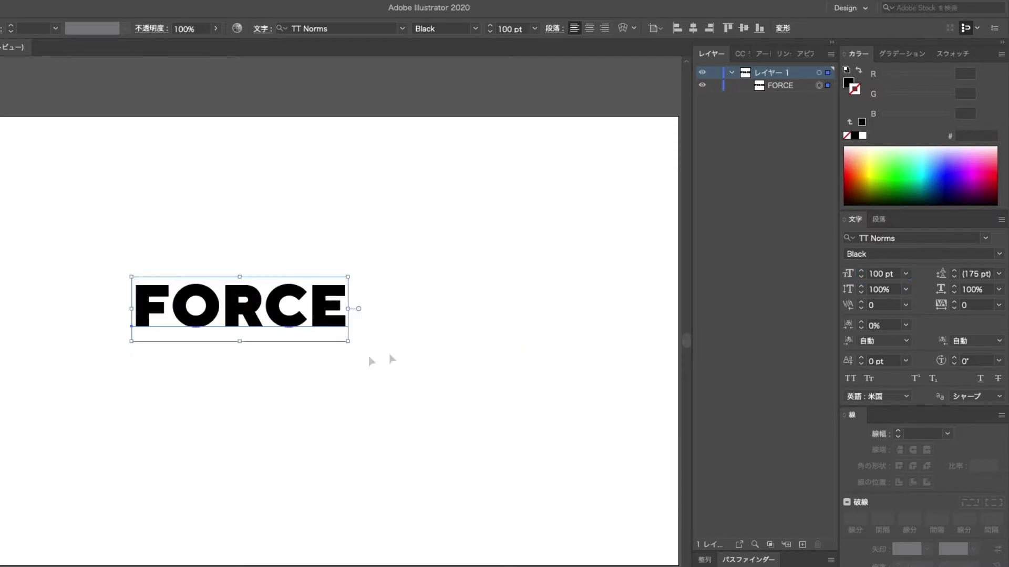
Step: Move the FORCE text toward the right half of the artboard and hide it
left_click_drag(277, 309, 465, 330)
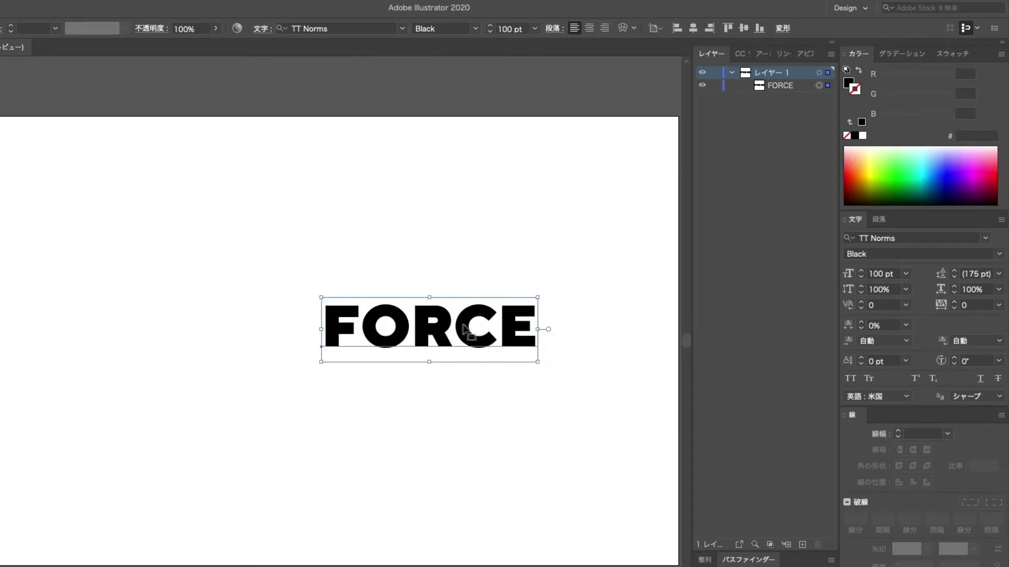
left_click(702, 85)
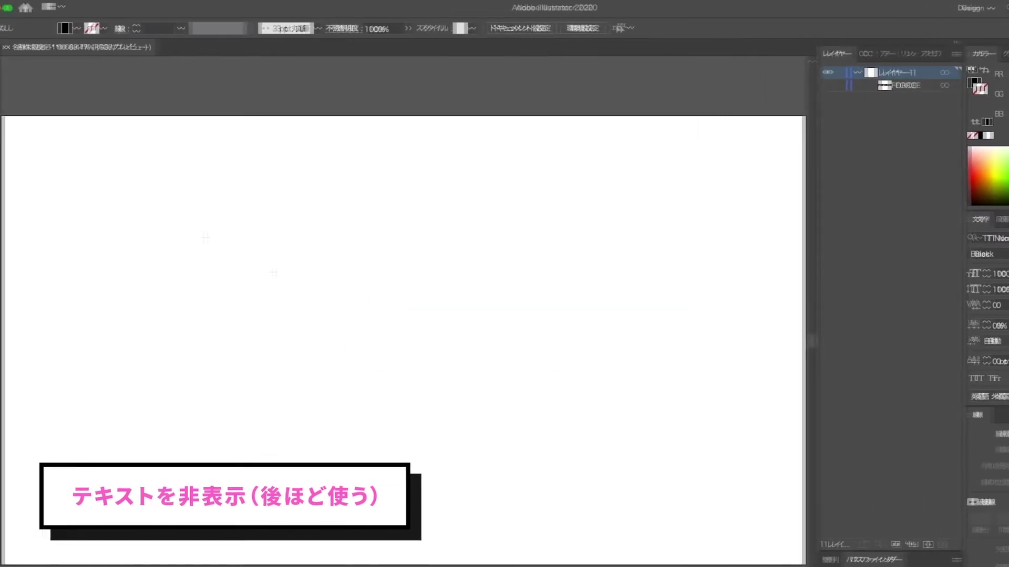
Step: Create a 10 px by 10 px circle near the artboard's center and swap its fill and stroke, leaving only a black outline
left_click(12, 124)
left_click_drag(13, 125, 67, 141)
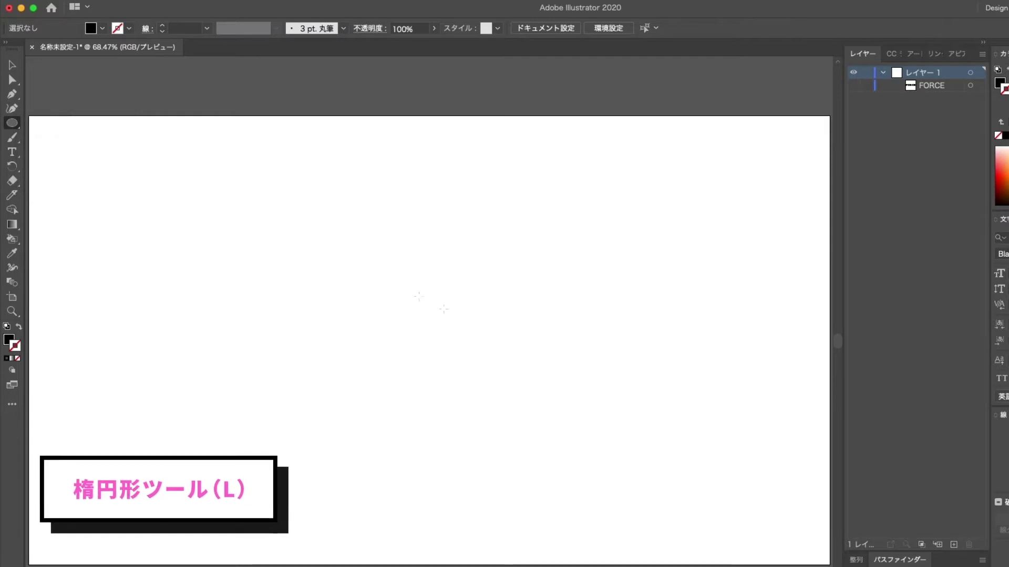
left_click(447, 316)
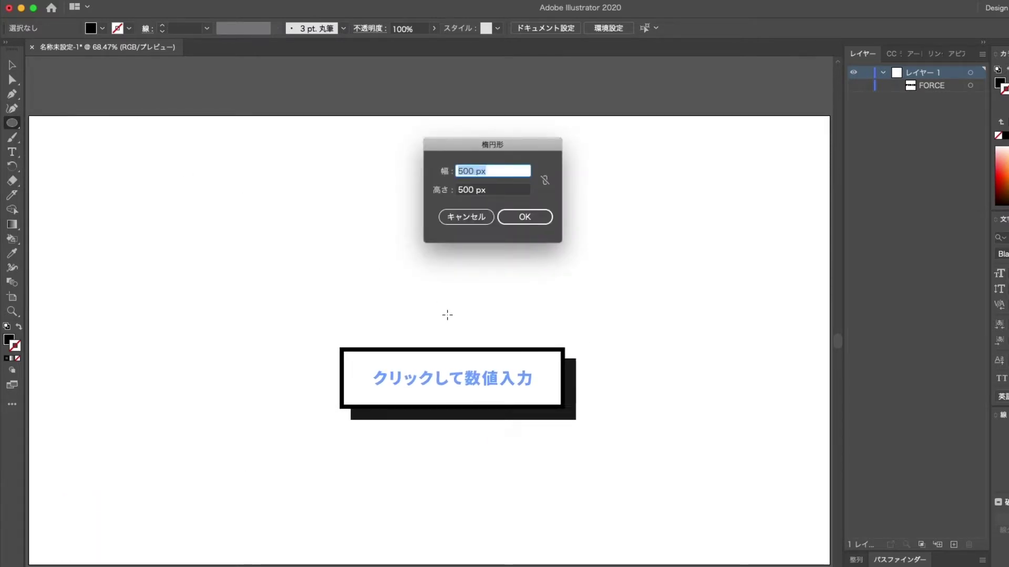
type("10p")
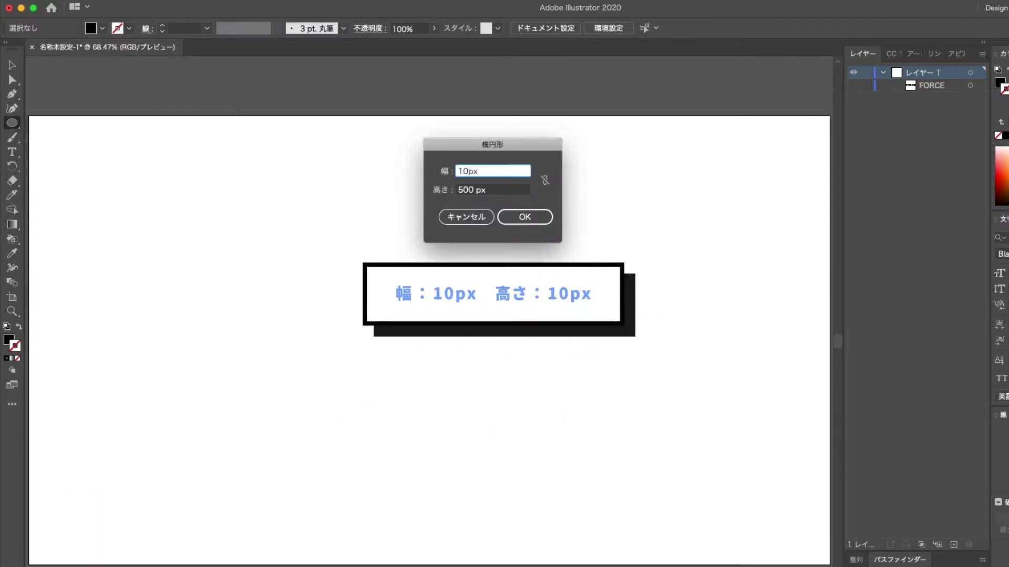
key("Tab")
type("10px")
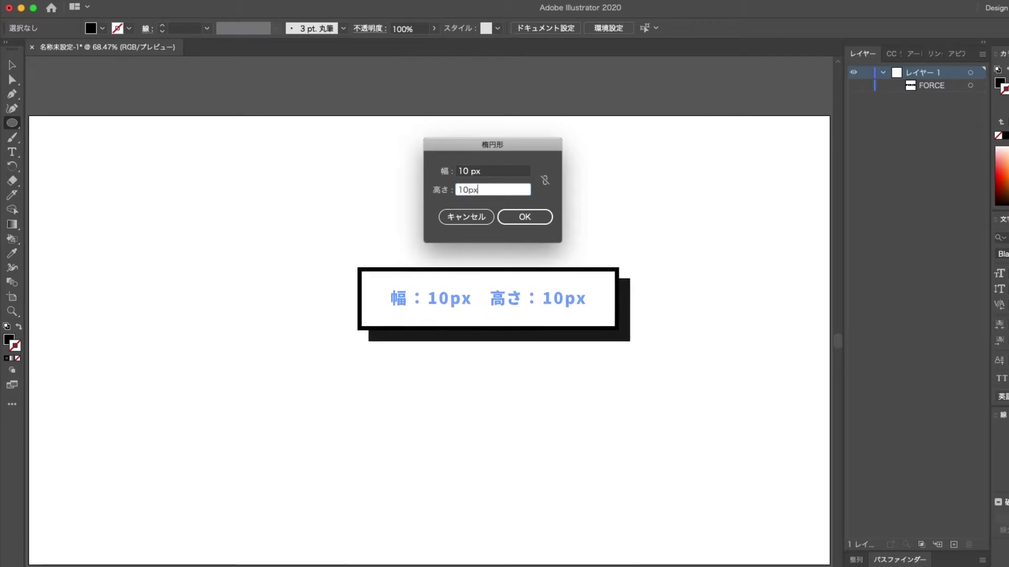
key("Return")
key("v")
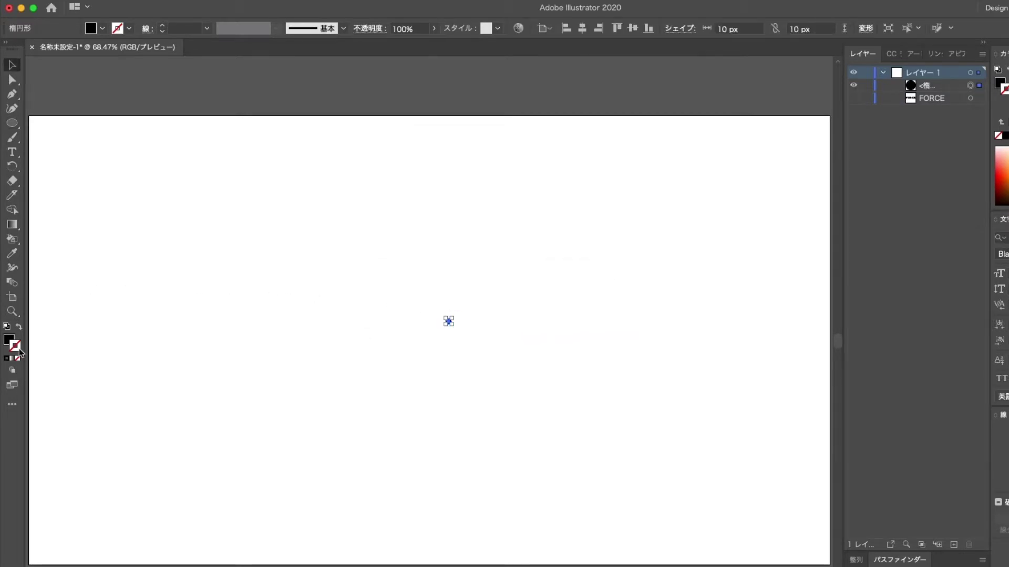
left_click(19, 327)
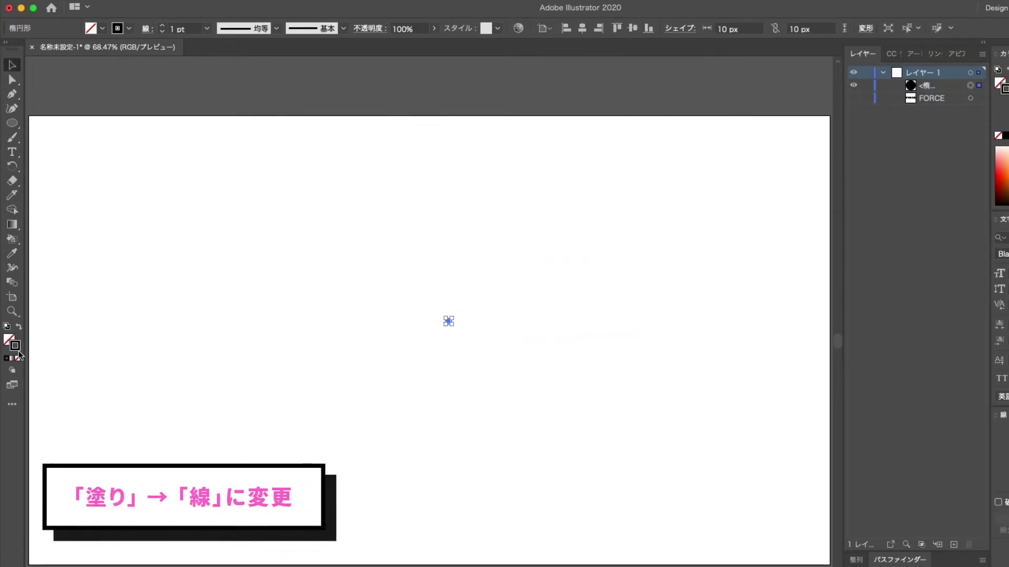
left_click(275, 332)
Step: Create a second outlined circle with a width and height of 700 px
key("l")
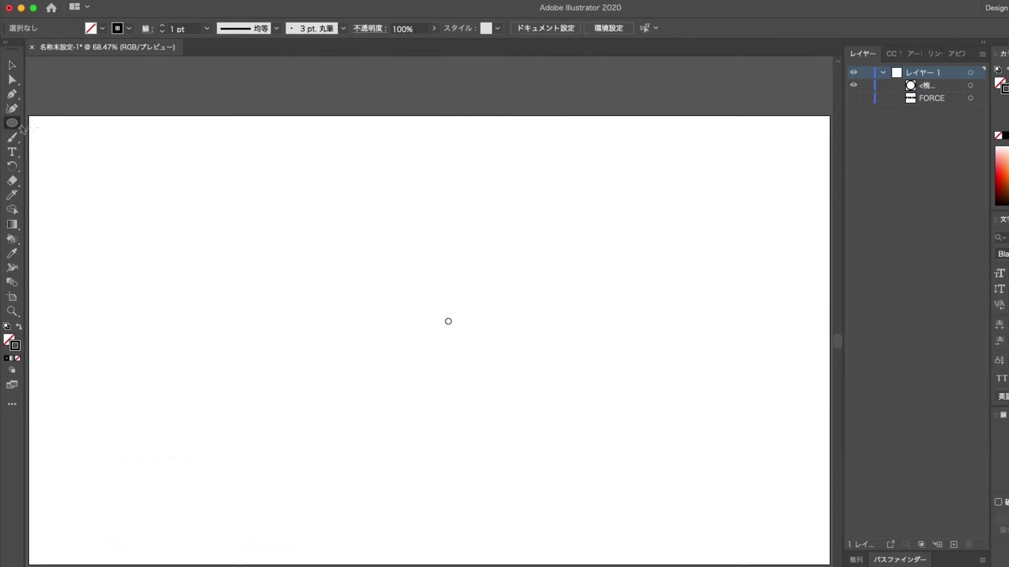
left_click_drag(14, 125, 67, 137)
left_click(365, 273)
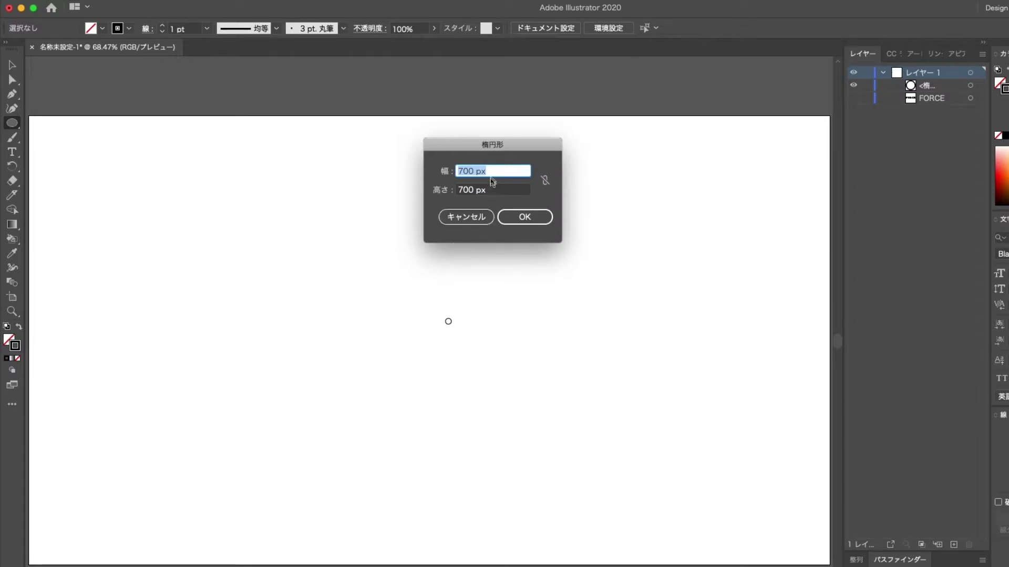
left_click_drag(511, 171, 450, 170)
left_click_drag(504, 193, 457, 192)
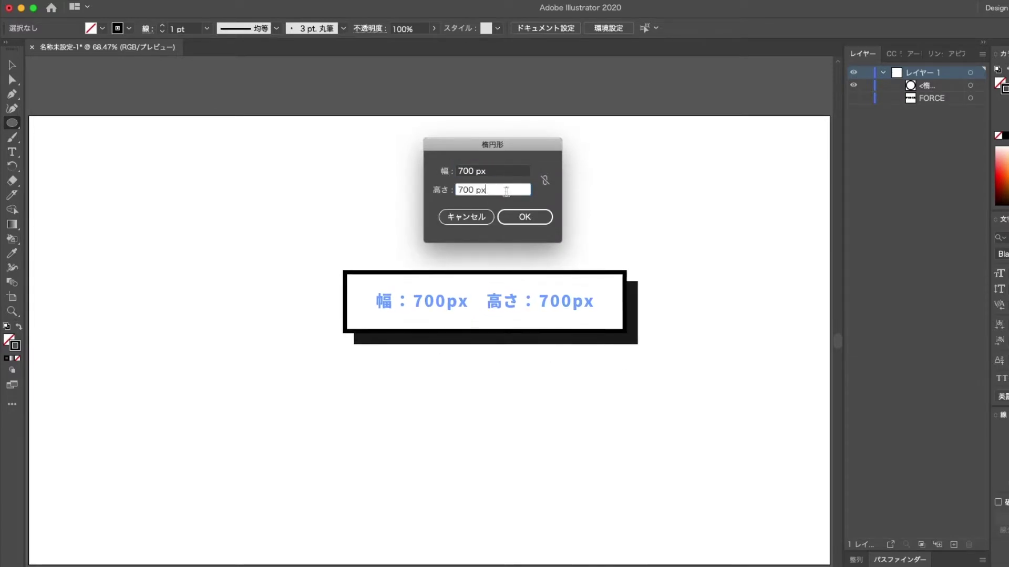
left_click(514, 191)
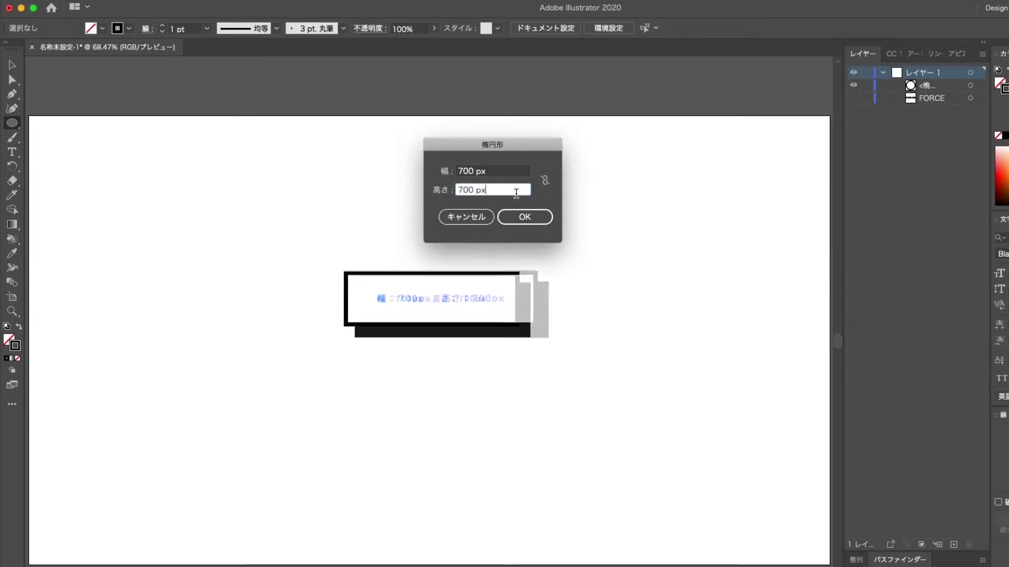
left_click(527, 218)
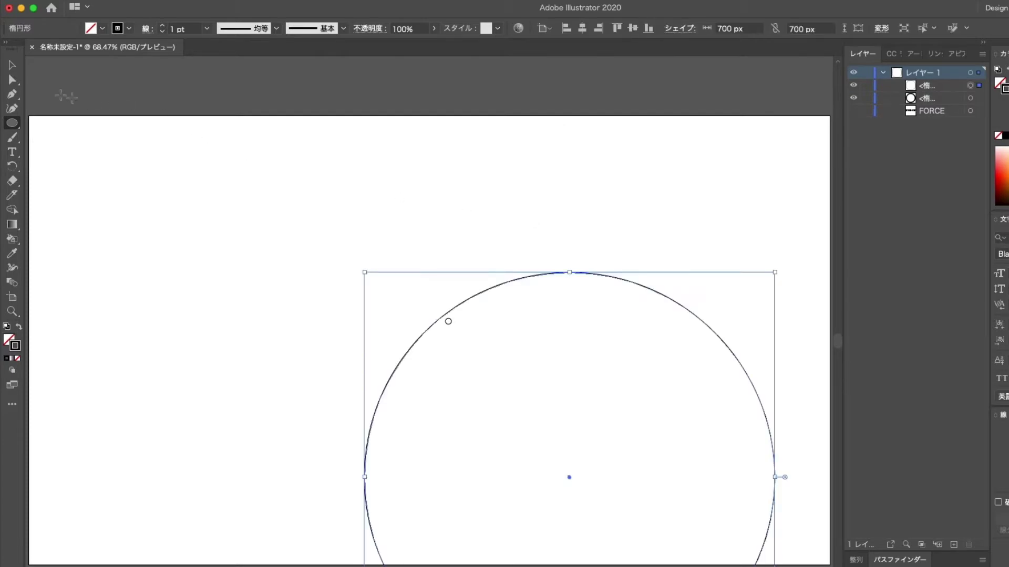
Step: Move the 700 px circle over the small one, then align both circles to their horizontal and vertical centers
left_click_drag(636, 288, 531, 160)
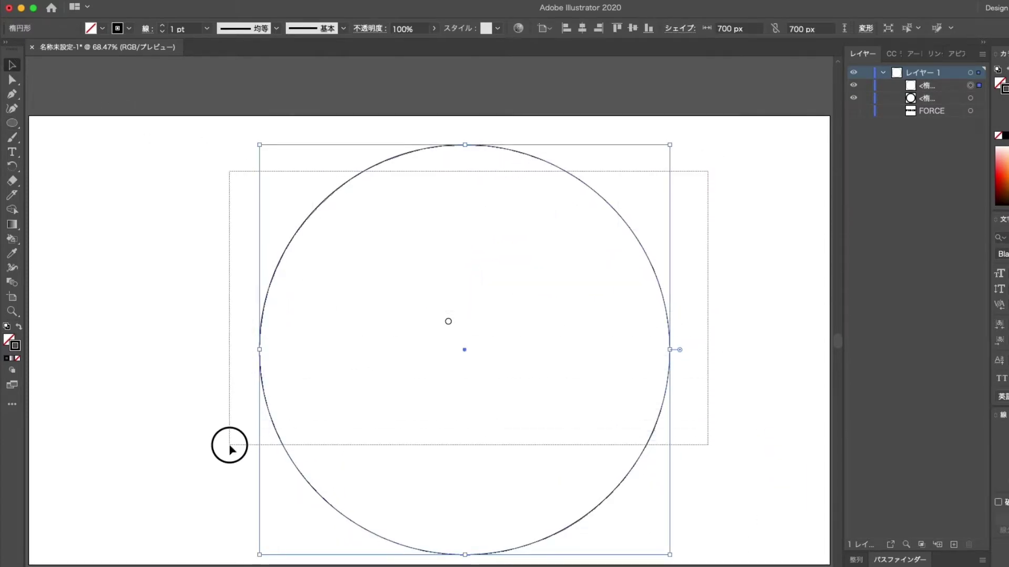
left_click_drag(230, 447, 229, 447)
left_click(582, 28)
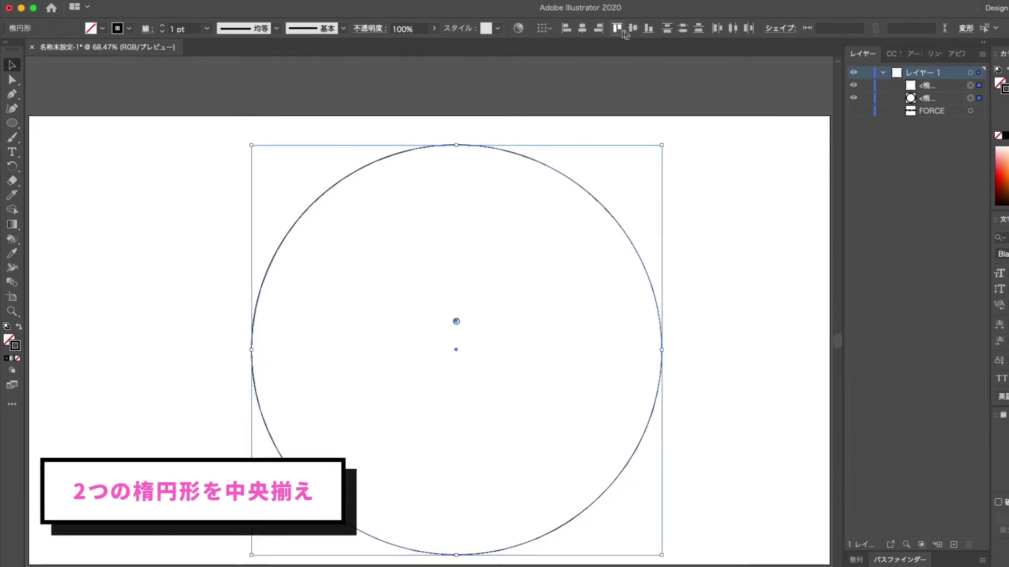
left_click(633, 28)
left_click(716, 281)
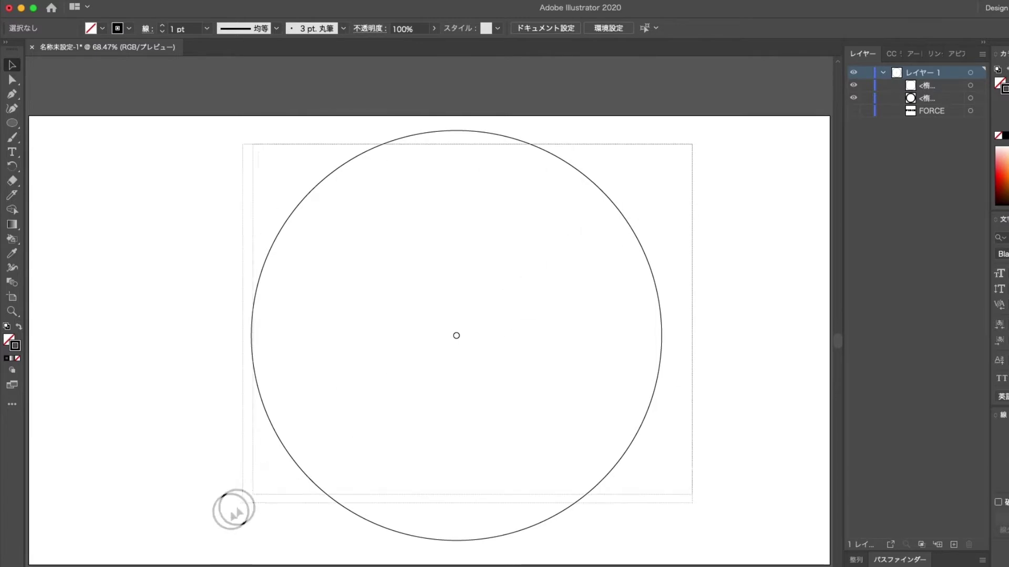
Step: Make a blend between the small circle and the 700 px circle
left_click_drag(234, 512, 315, 489)
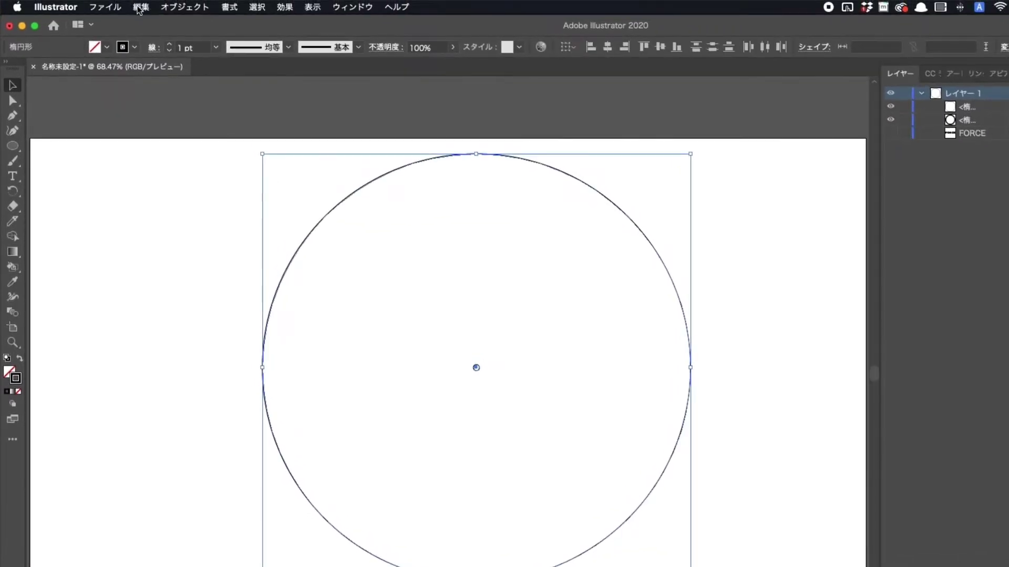
left_click(182, 7)
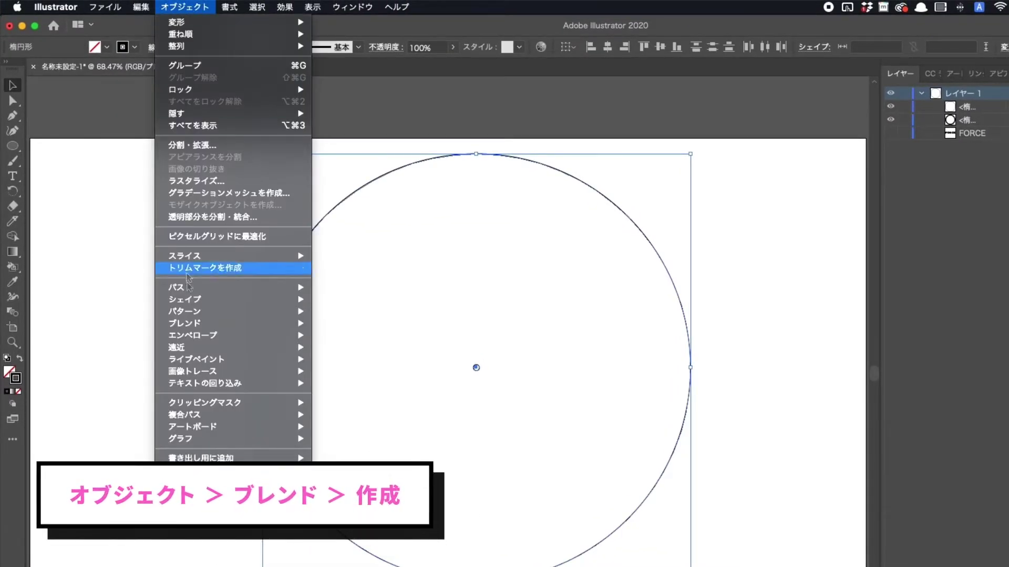
mouse_move(181, 322)
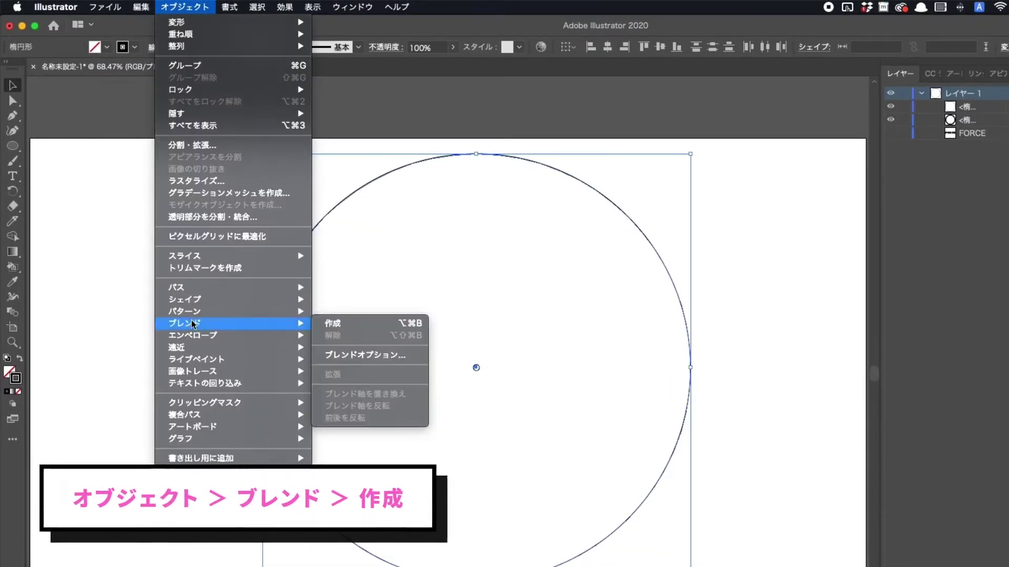
left_click(364, 326)
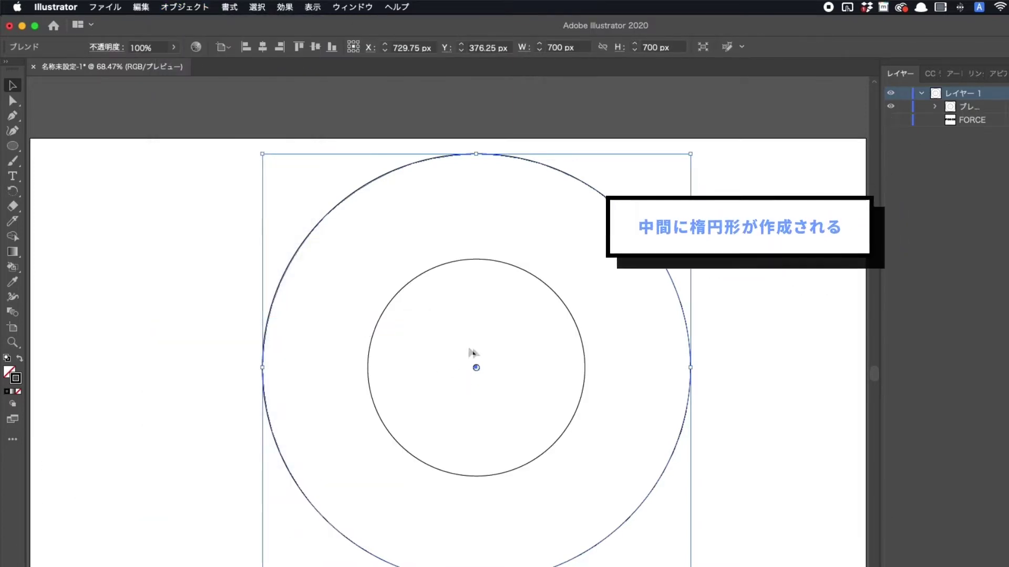
Step: Set the blend's spacing to Specified Steps (ステップ数) with 50 steps, with preview turned on
left_click(192, 9)
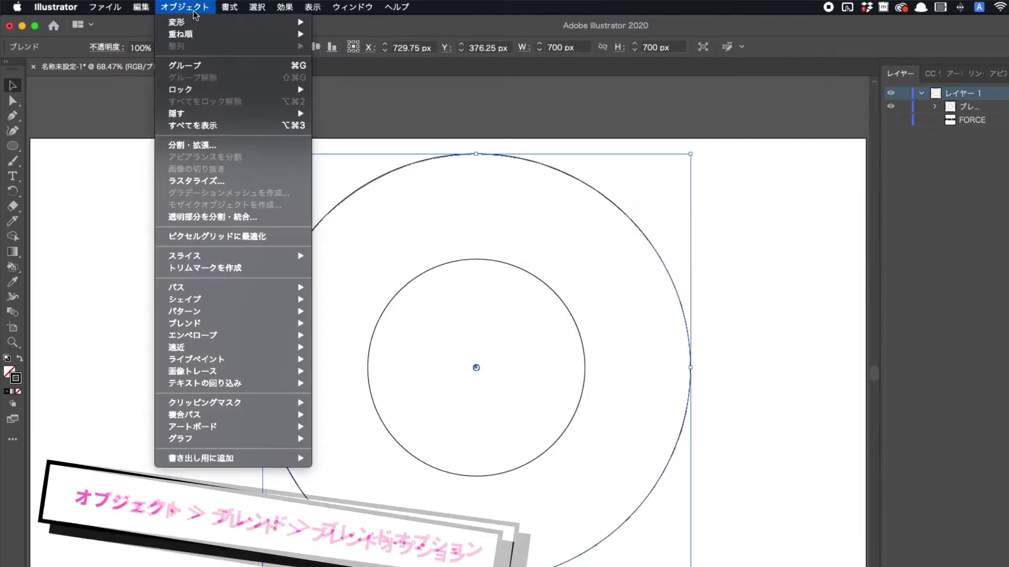
mouse_move(293, 325)
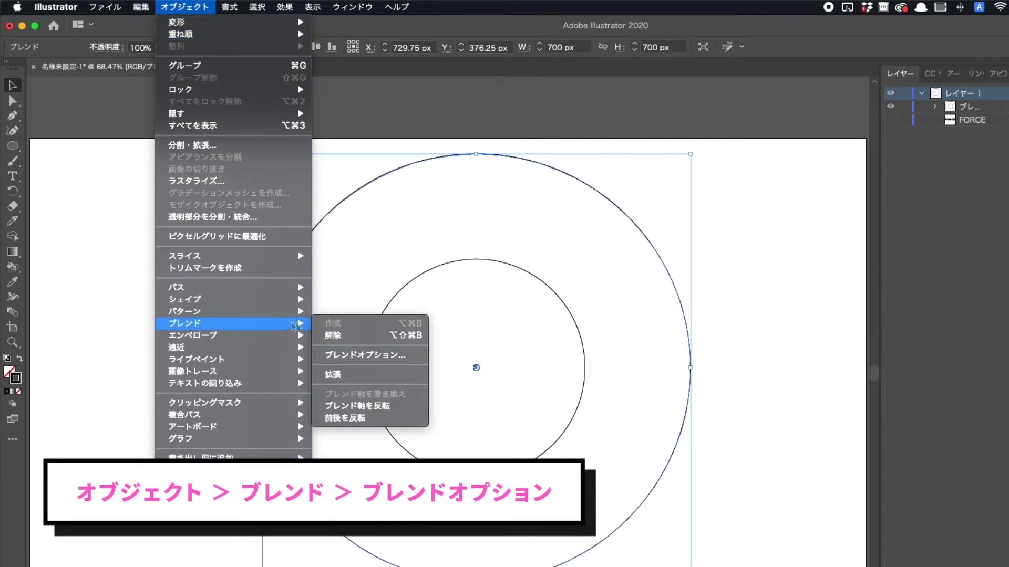
left_click(360, 356)
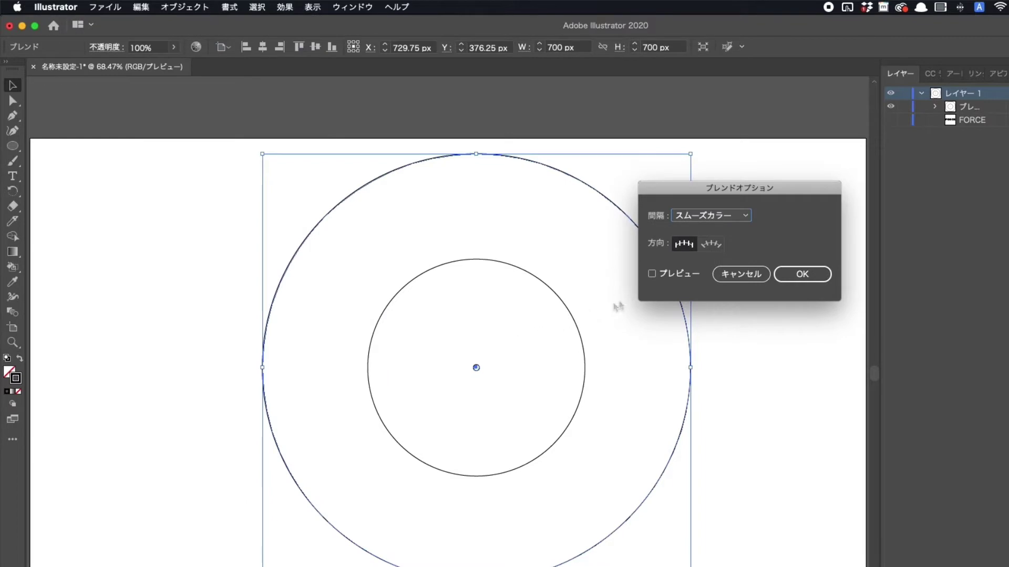
left_click(728, 217)
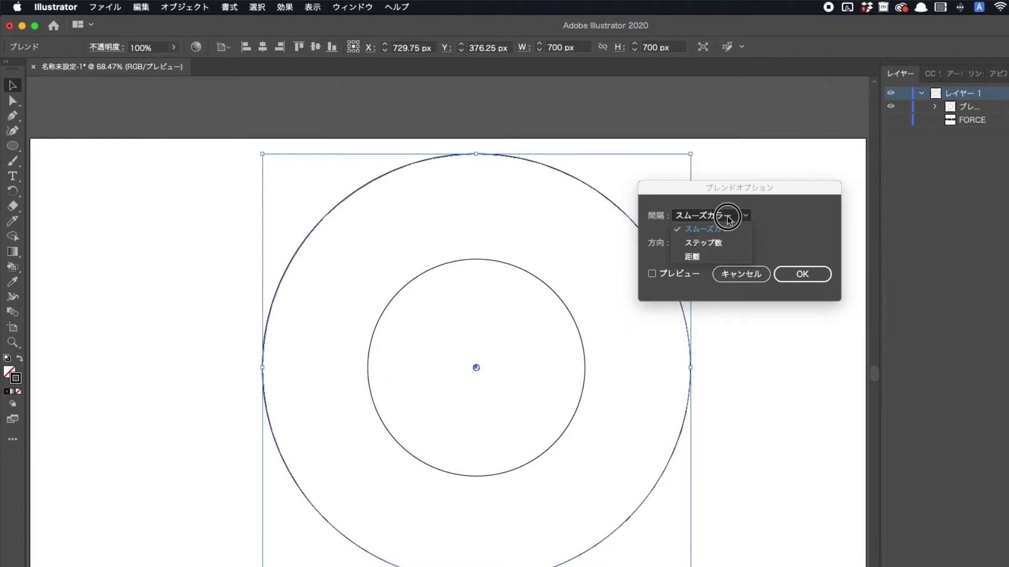
left_click(704, 244)
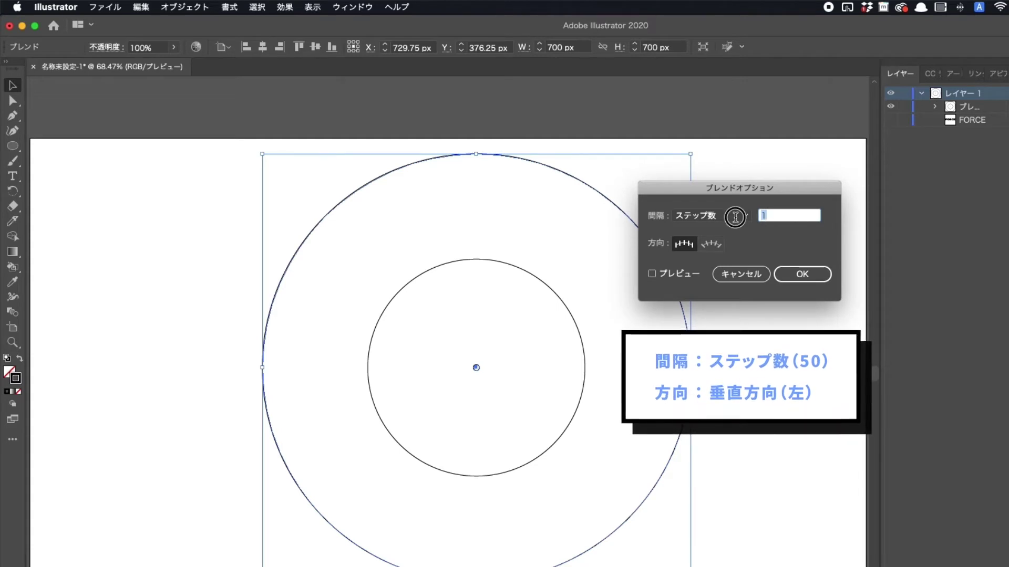
type("50")
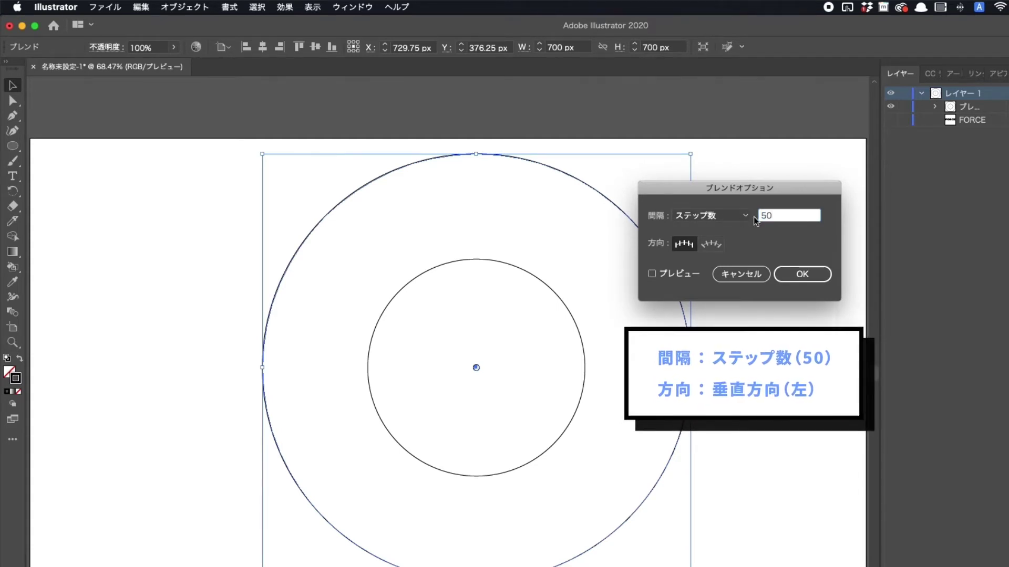
left_click(653, 275)
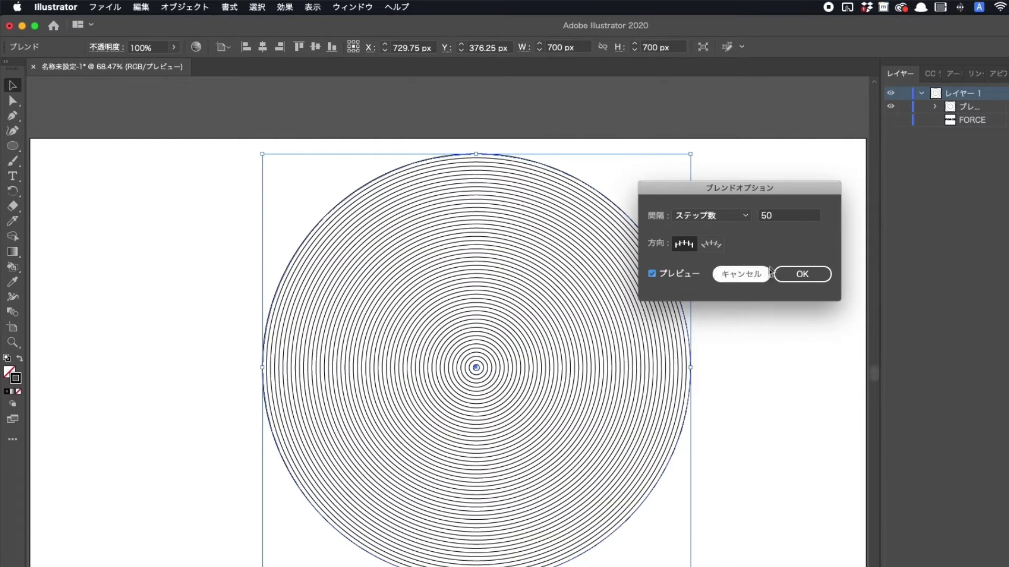
left_click(804, 276)
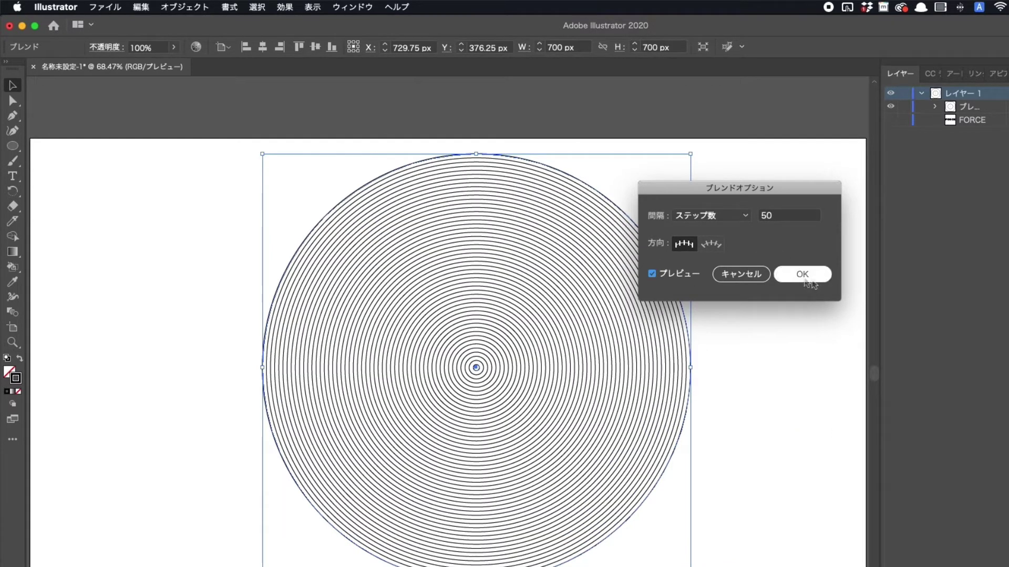
left_click(760, 292)
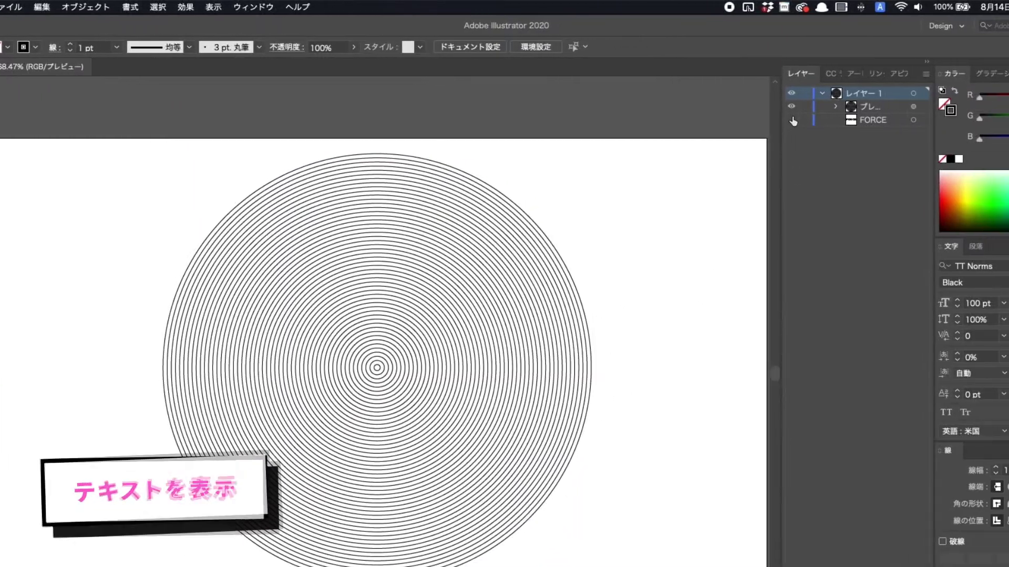
Step: Show the hidden FORCE text and move it down and left so it starts just below the circles' center
left_click(791, 121)
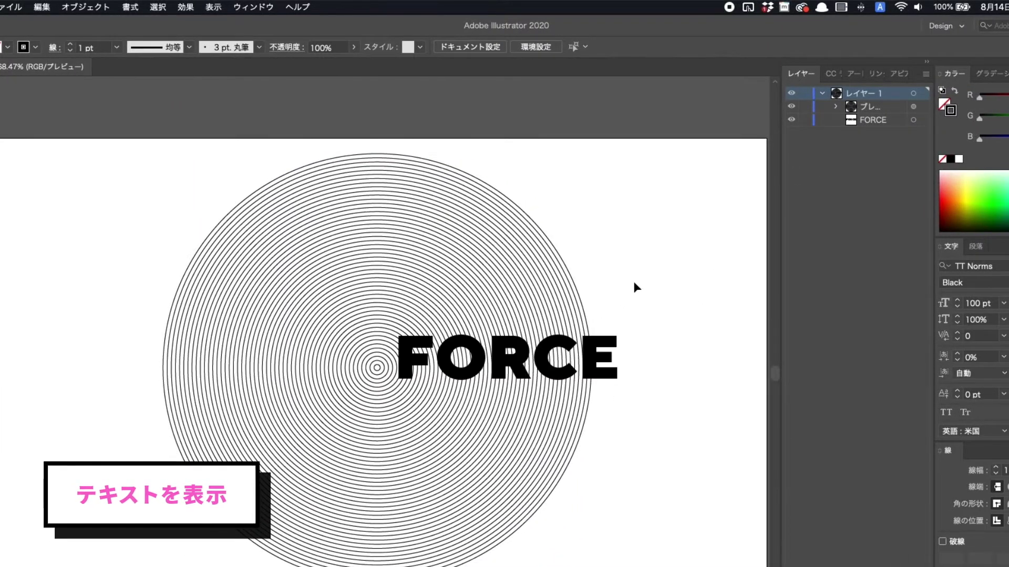
key("super+1")
left_click_drag(637, 349, 596, 400)
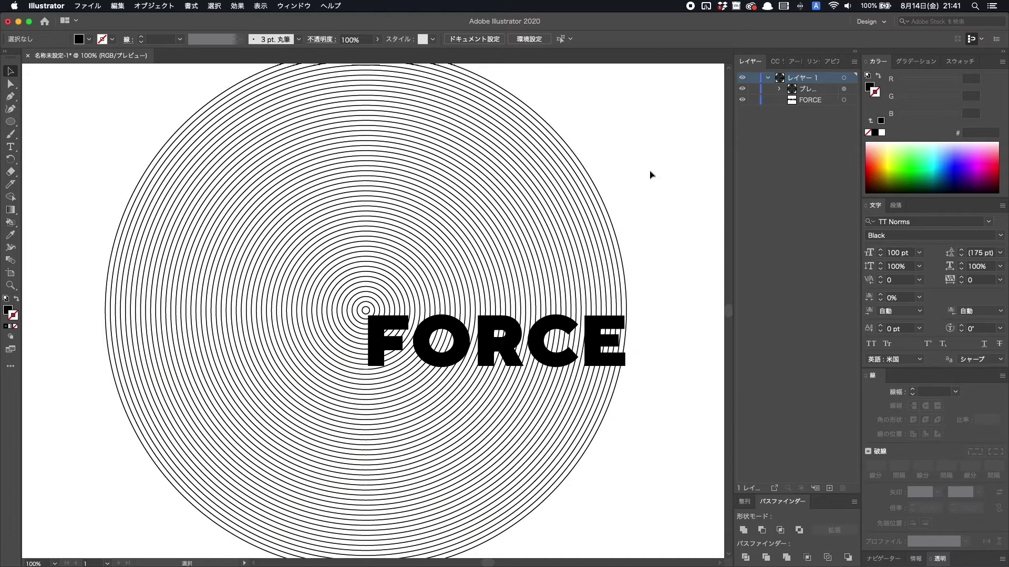
Step: Expand the blended concentric circles with object, fill and stroke included
left_click_drag(650, 173, 237, 247)
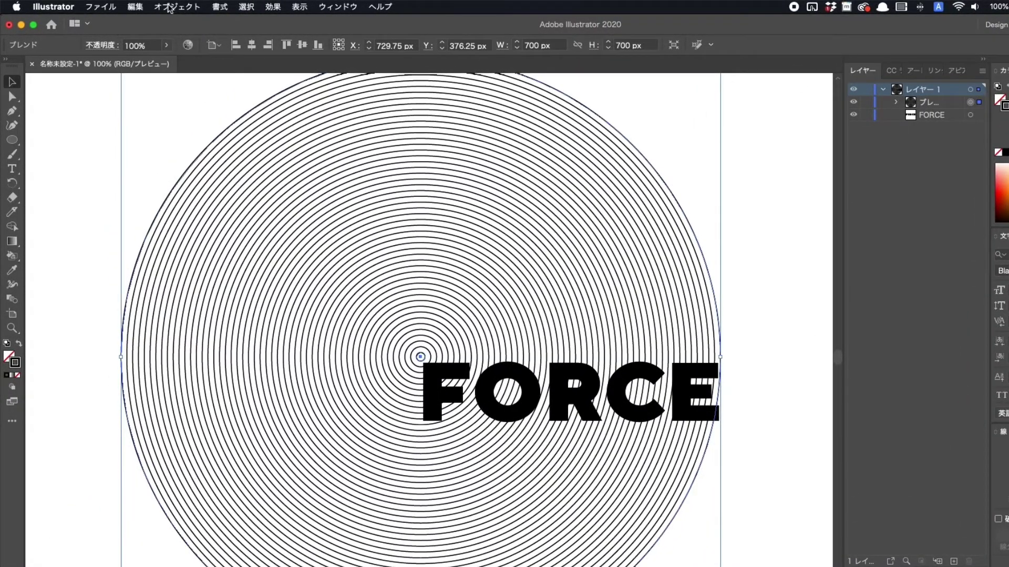
left_click(170, 7)
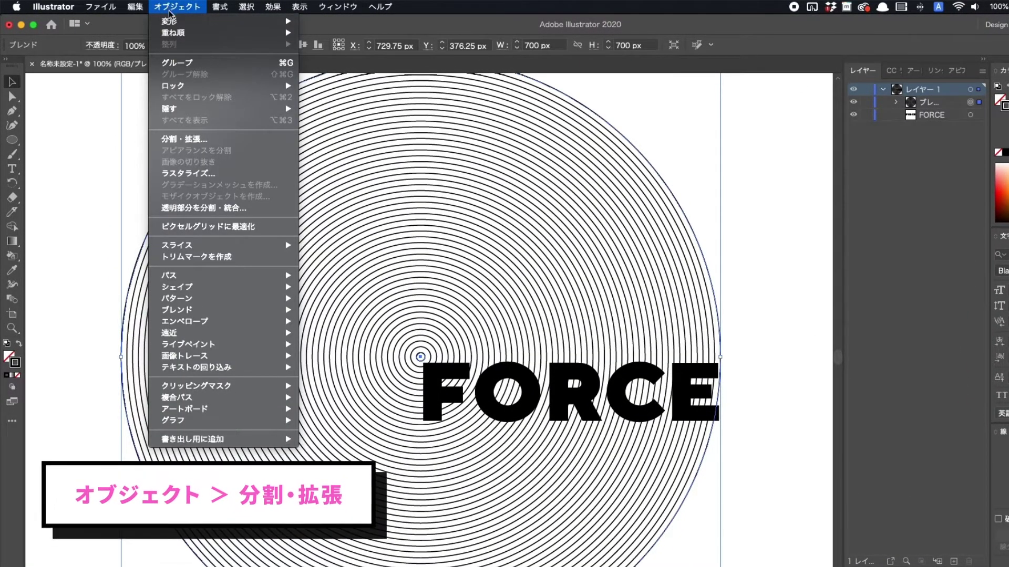
left_click(185, 141)
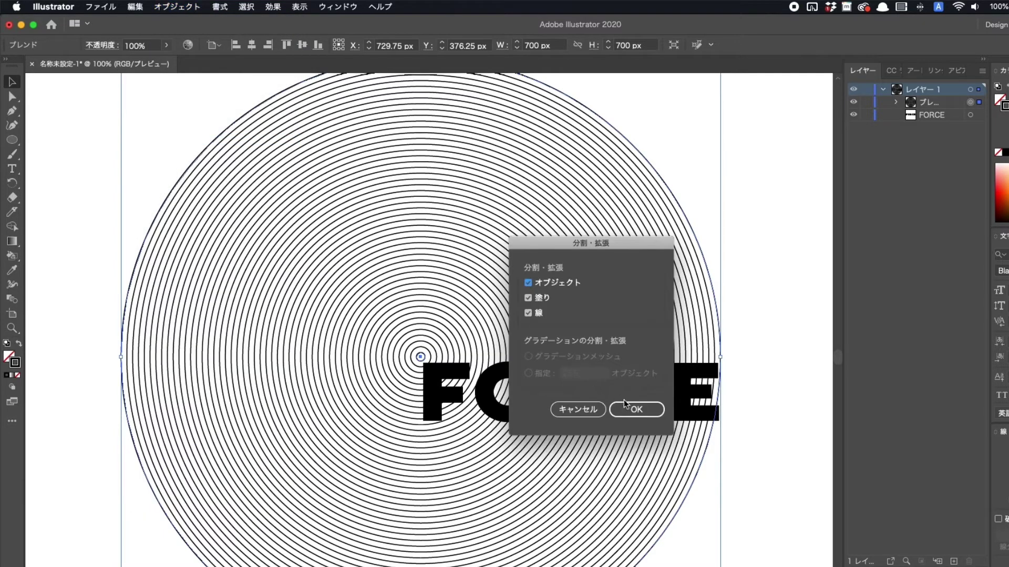
left_click(651, 416)
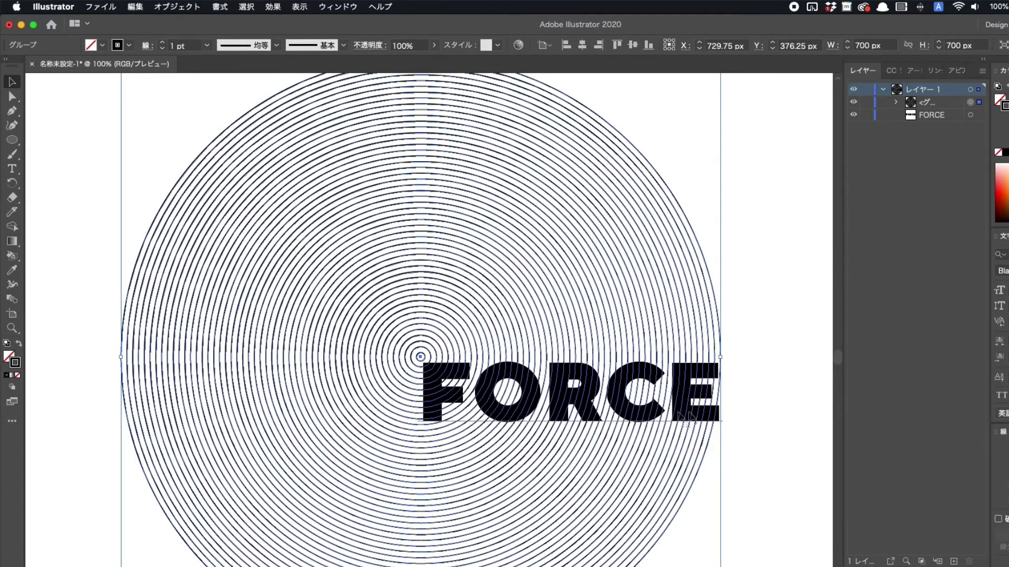
Step: Send the expanded circle group to the back, behind the FORCE text
left_click(187, 7)
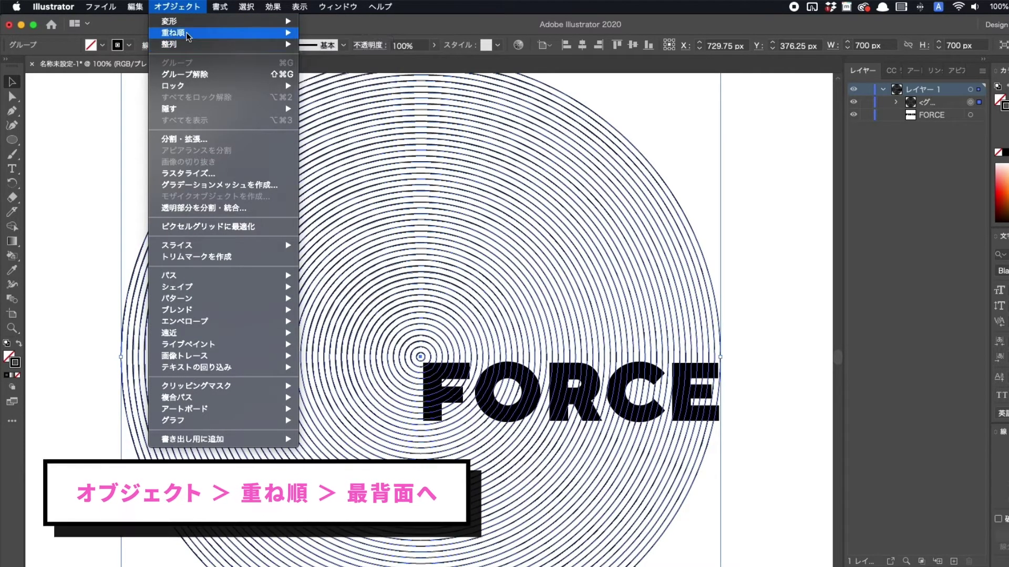
mouse_move(187, 35)
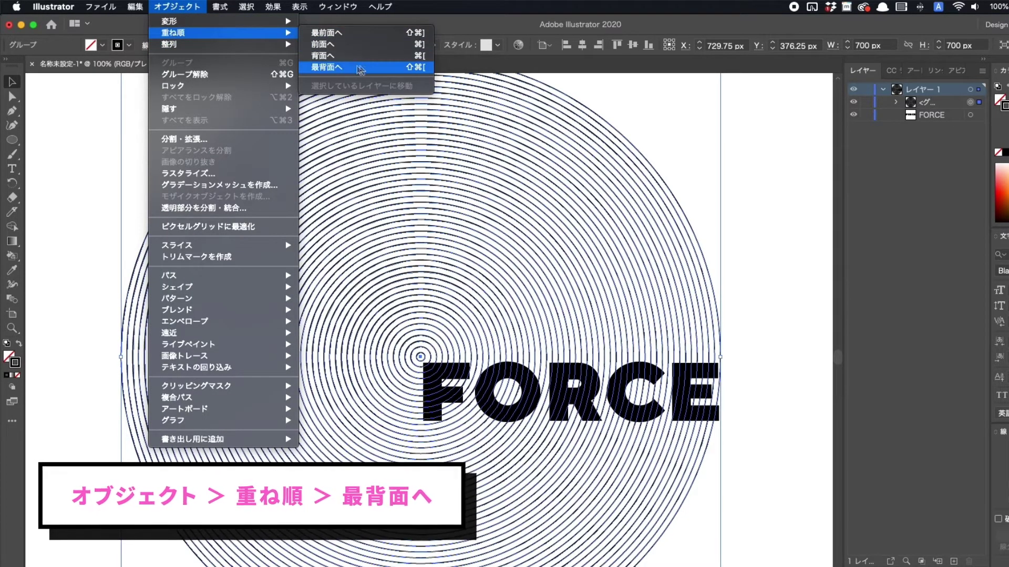
left_click(357, 69)
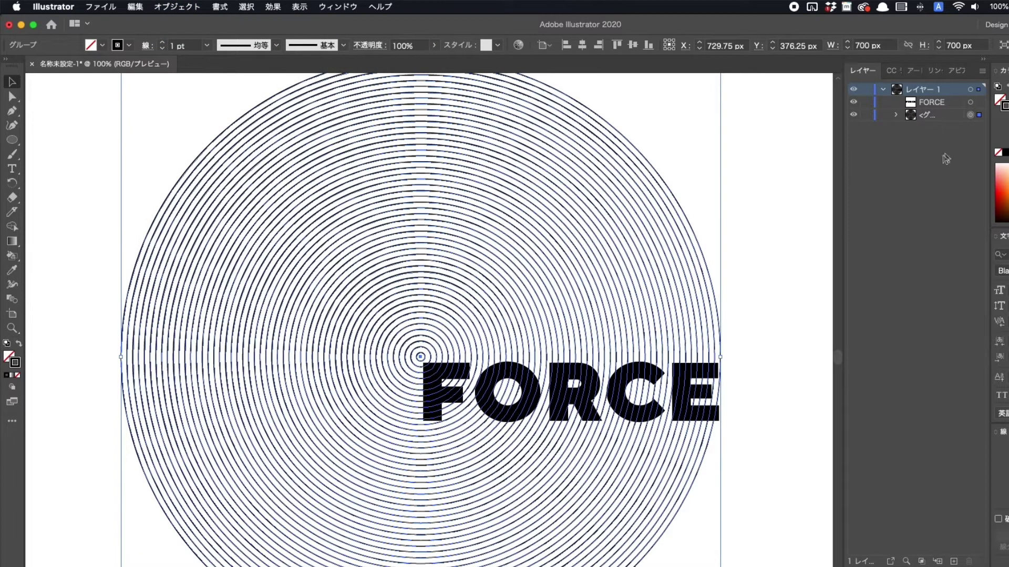
Step: Convert the FORCE text to outlines
left_click(971, 103)
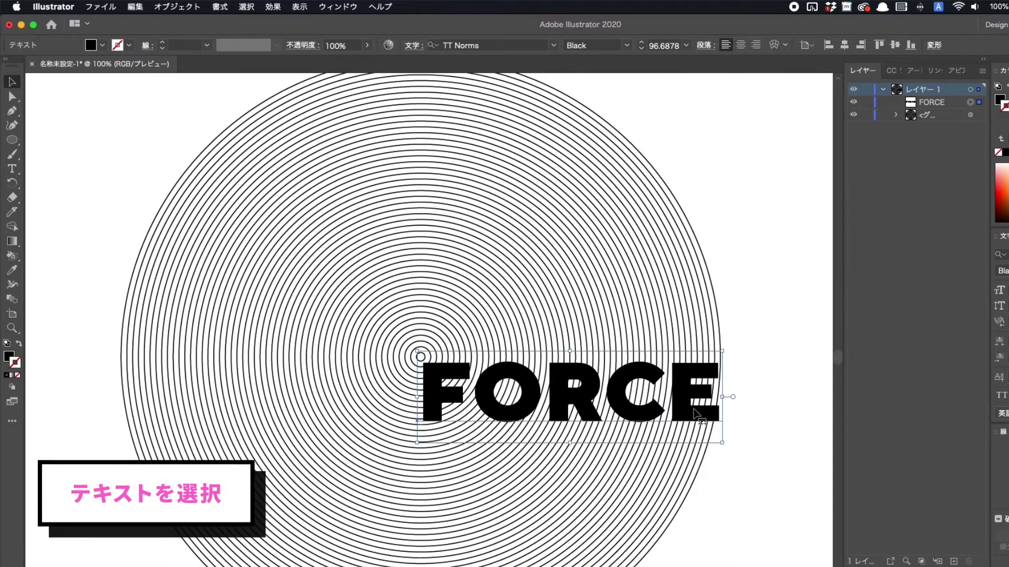
left_click(220, 6)
mouse_move(250, 299)
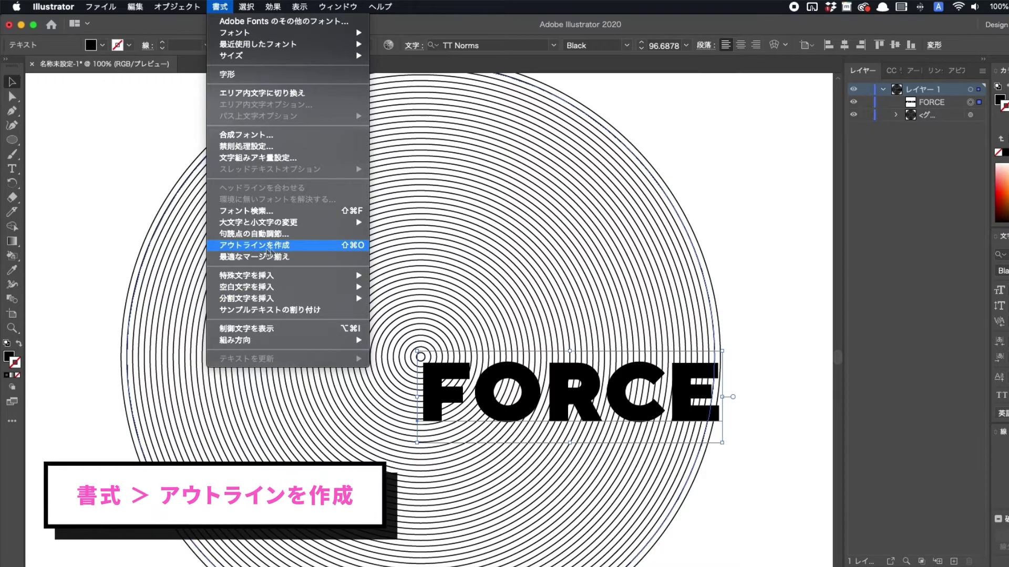
left_click(265, 253)
left_click(787, 371)
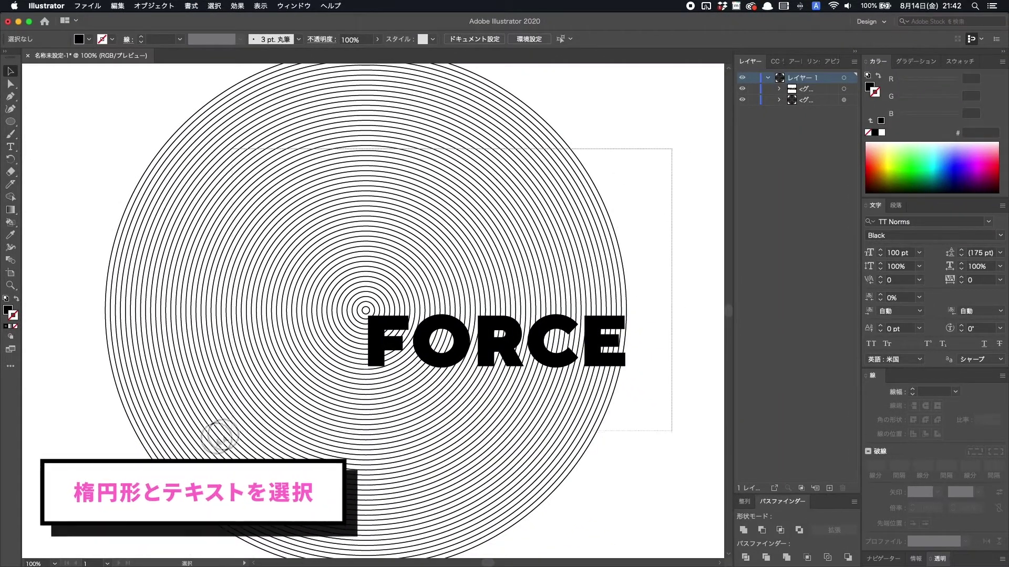
Step: Select the circles together with the outlined FORCE lettering and apply the Pathfinder Outline operation to them
left_click_drag(128, 484, 126, 485)
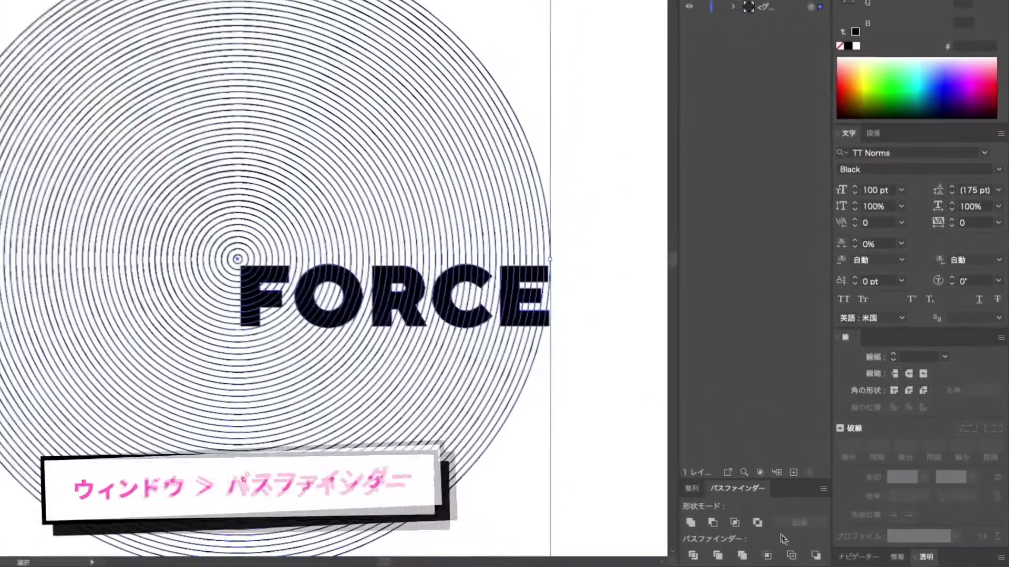
left_click(790, 555)
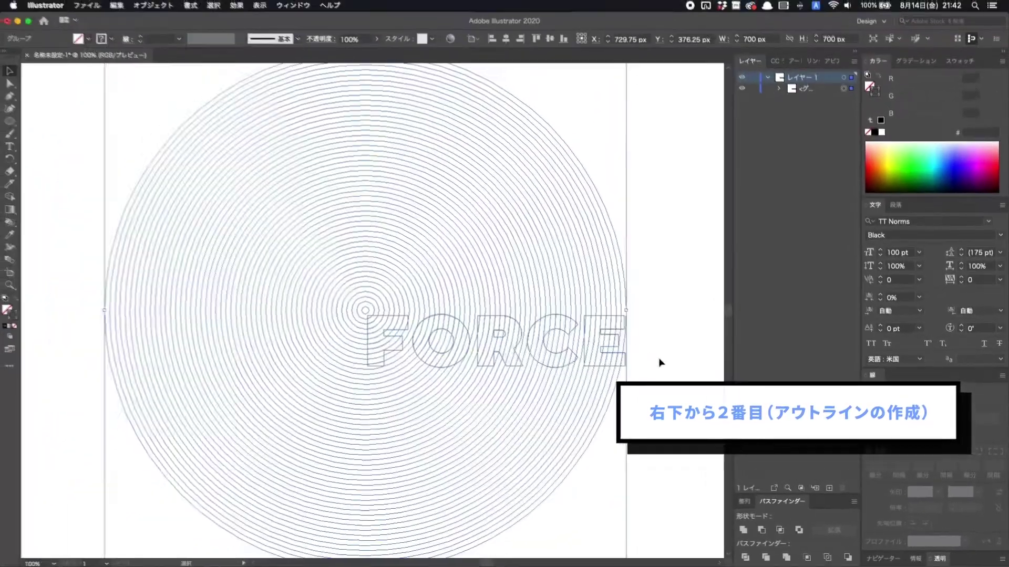
left_click(660, 362)
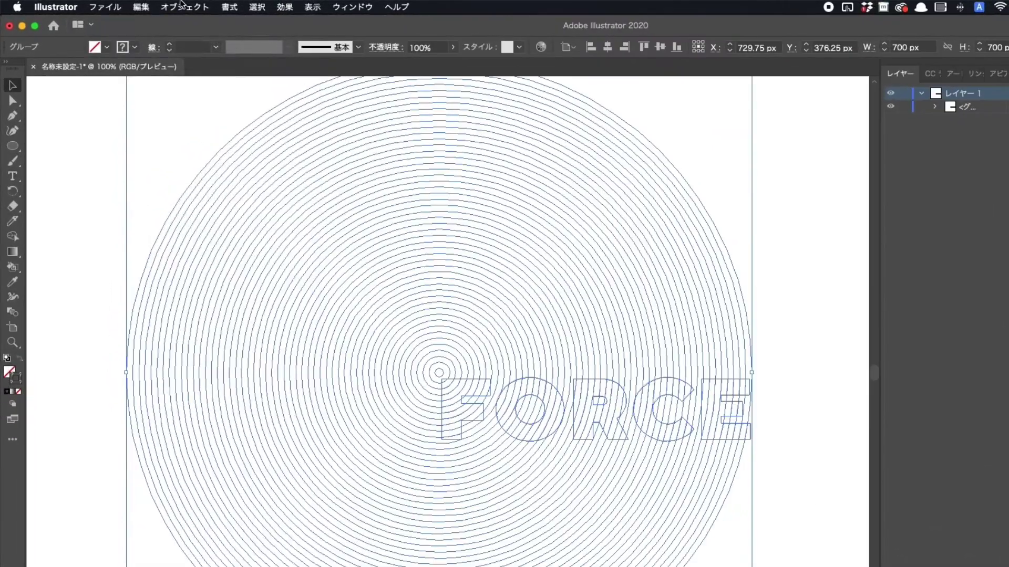
Step: Ungroup the Pathfinder result into individually selectable paths and deselect everything
left_click(153, 6)
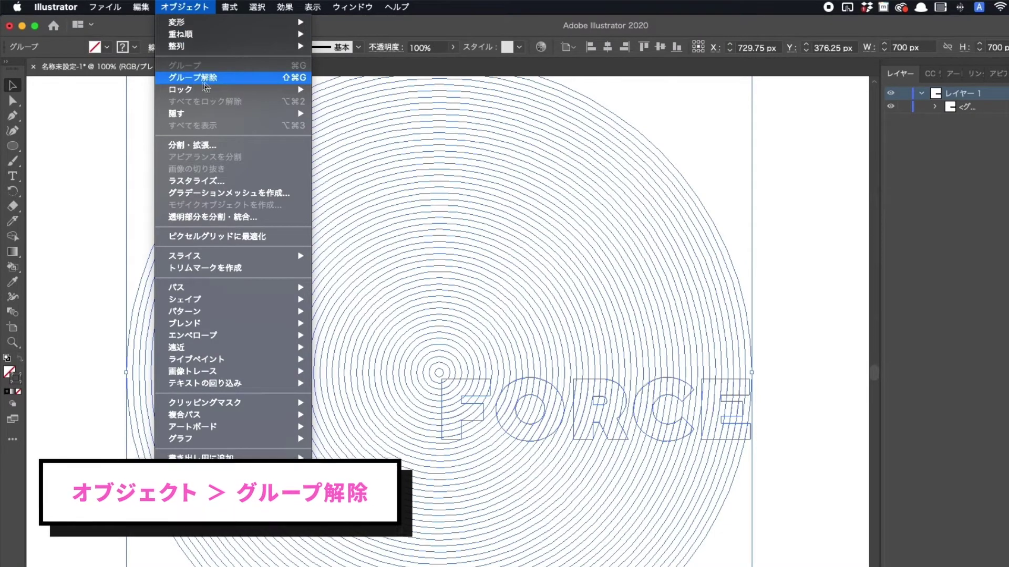
left_click(218, 80)
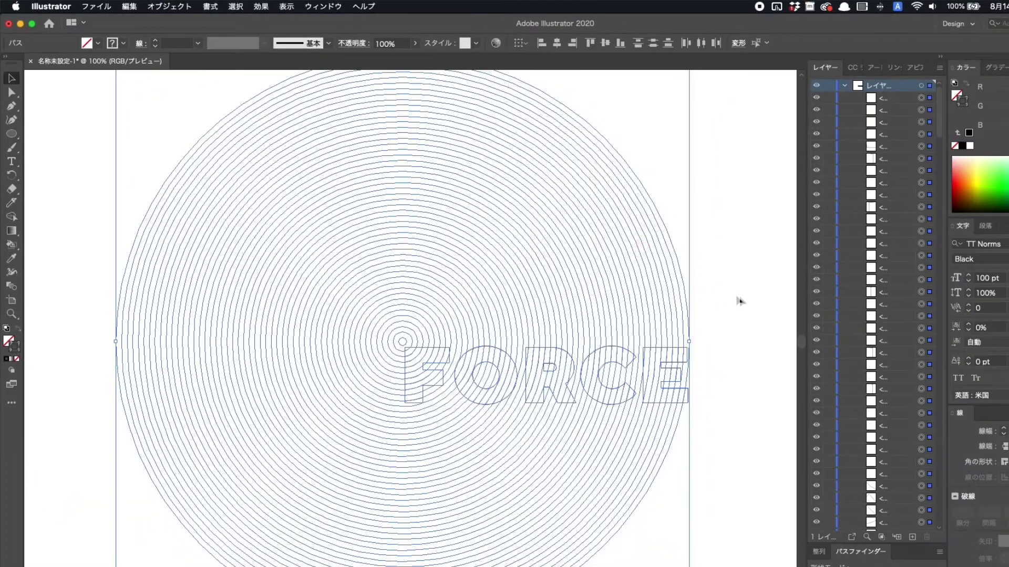
left_click(745, 324)
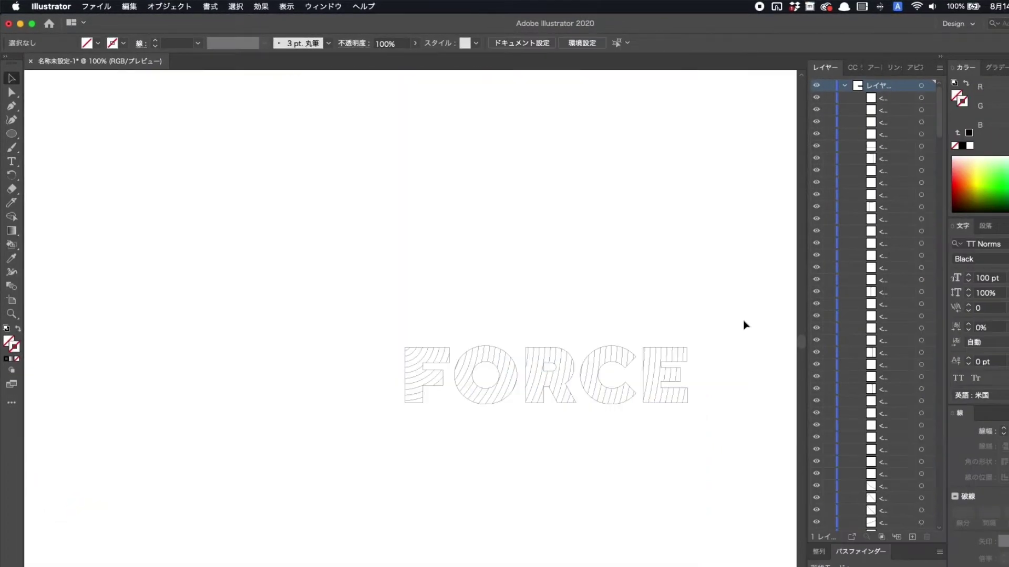
left_click(656, 360)
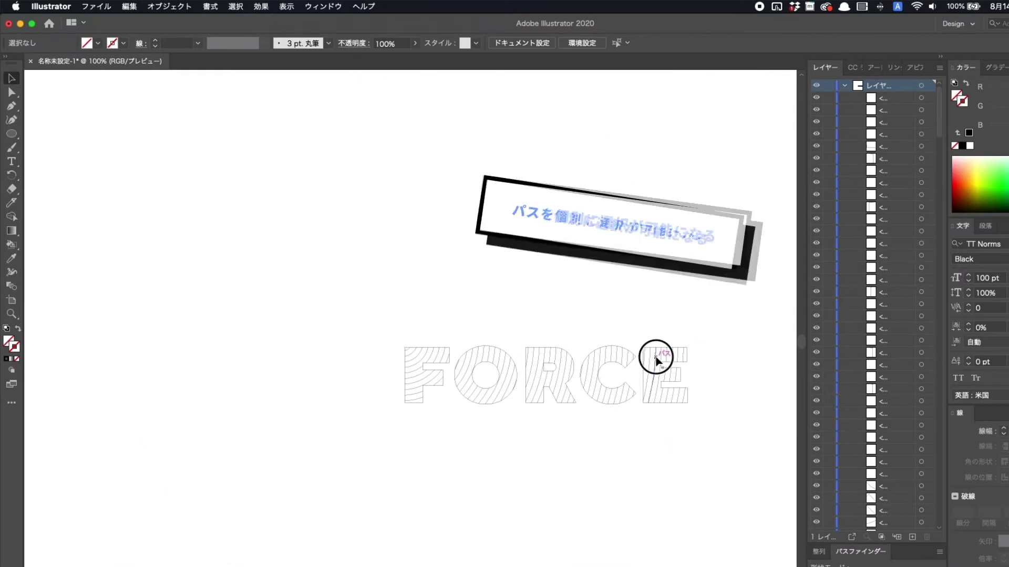
left_click(728, 334)
Step: Select the curved lines inside the letter F, leaving out its contour, and set their stroke weight to 3 pt
key("z")
left_click(550, 368)
left_click(444, 353)
left_click_drag(444, 353, 492, 366)
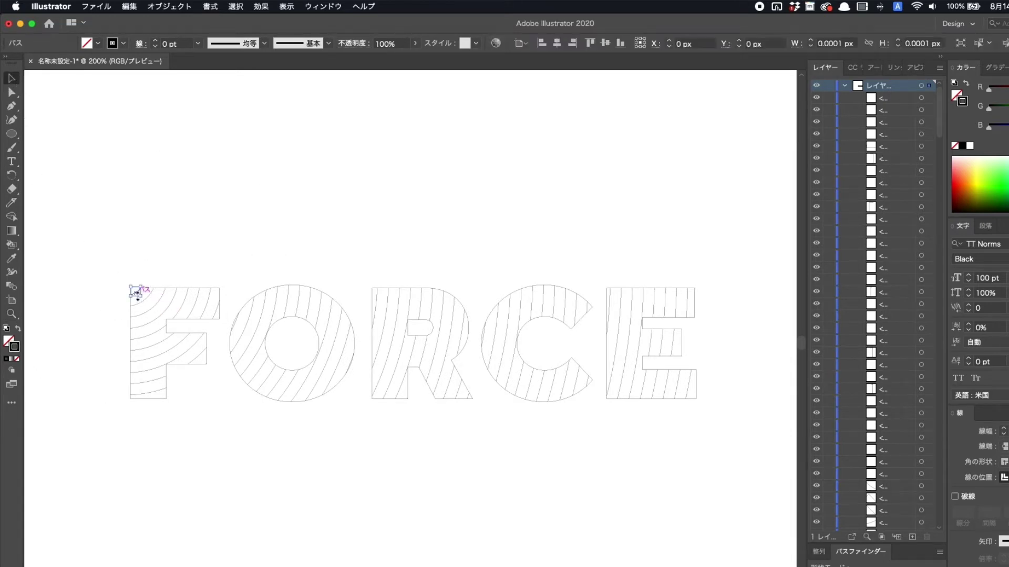
left_click_drag(146, 292, 159, 395)
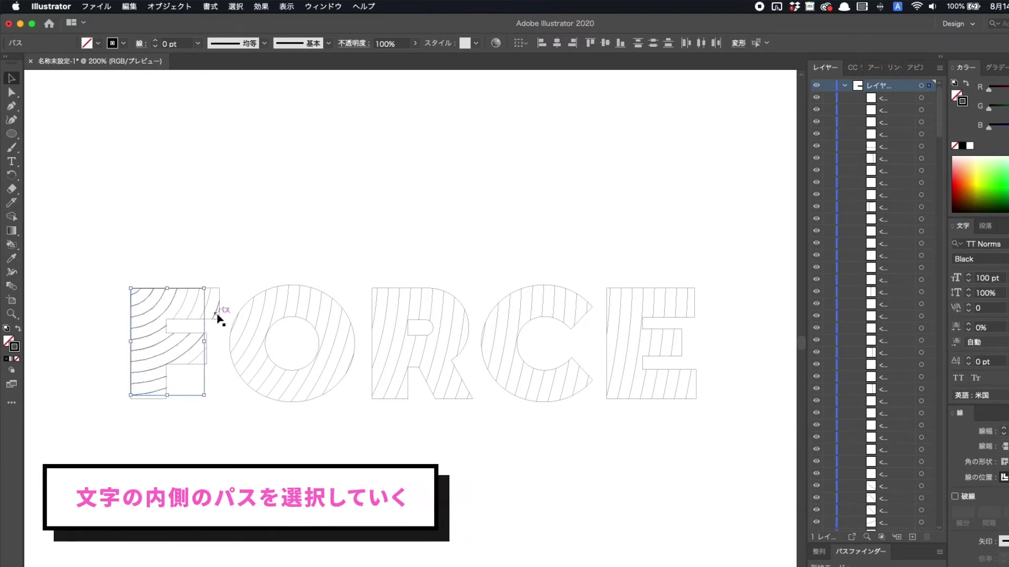
left_click(195, 311, "shift")
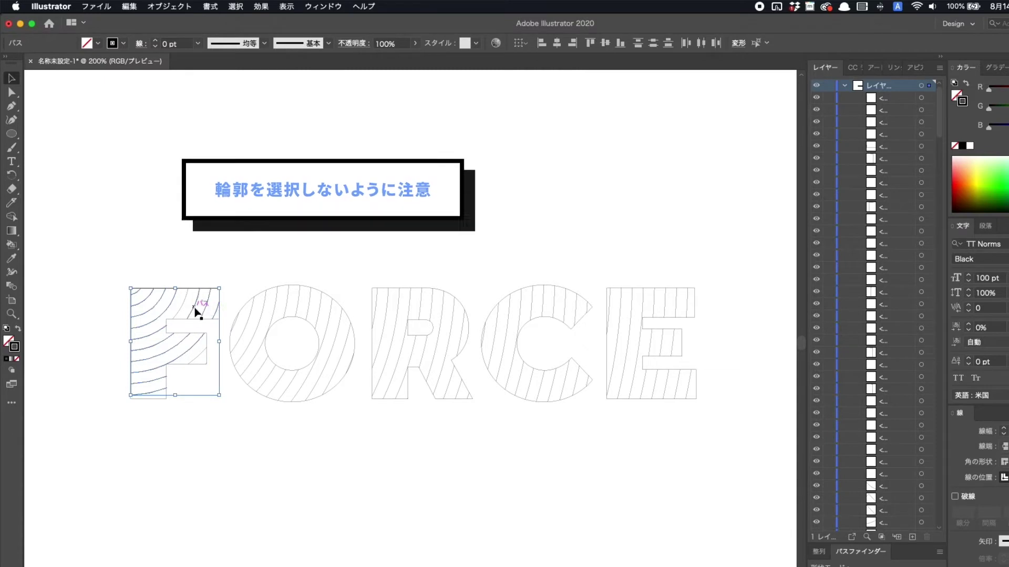
left_click(195, 310, "shift")
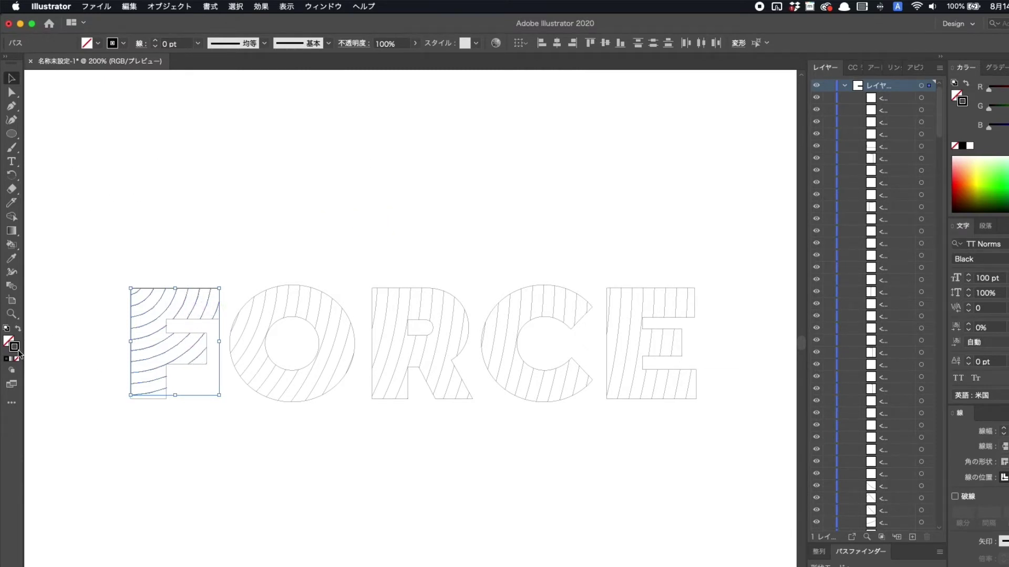
double_click(167, 44)
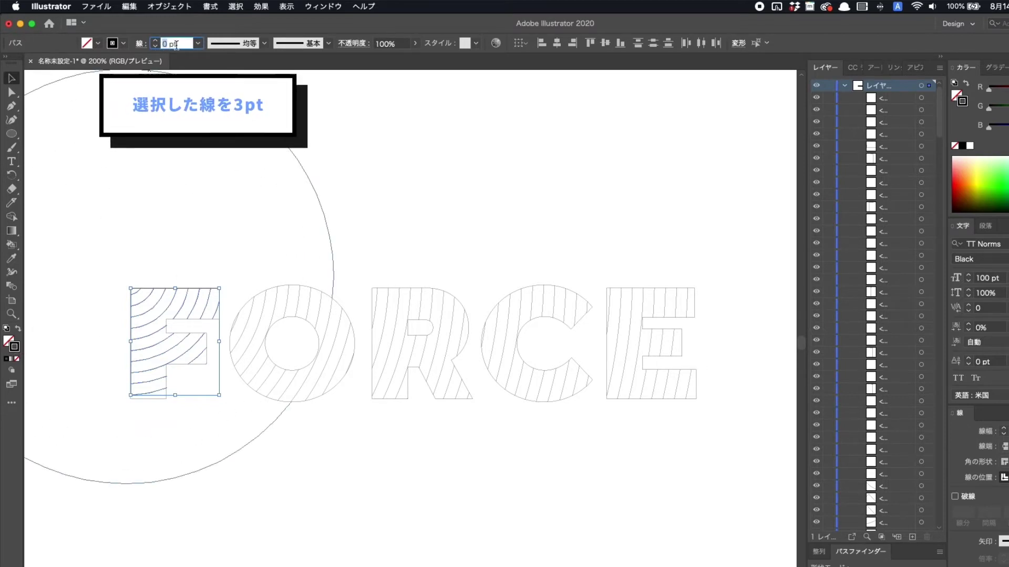
type("3")
key("Return")
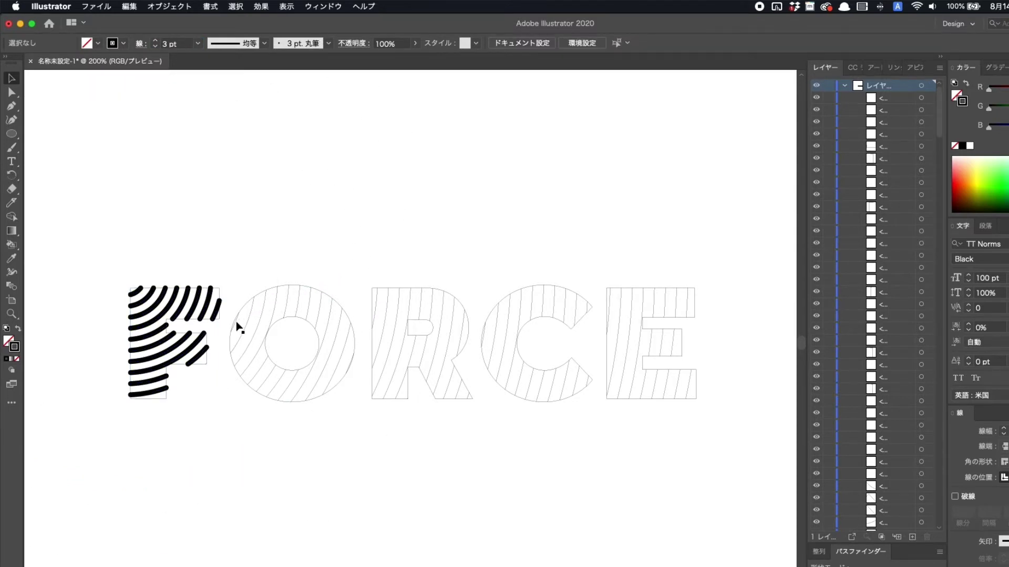
Step: Select the curved lines inside the letter O and copy the F lines' 3 pt stroke onto them with the Eyedropper
scroll(262, 326, "up", 2)
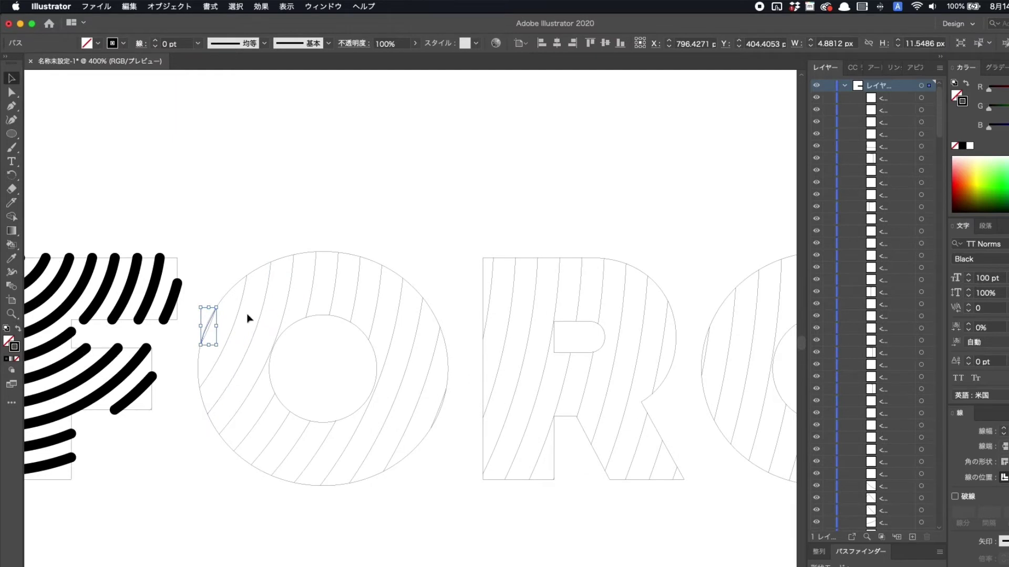
mouse_move(232, 285)
left_mouse_down()
mouse_move(378, 312)
mouse_move(393, 327)
mouse_move(397, 316)
mouse_move(429, 374)
mouse_move(330, 450)
left_mouse_up()
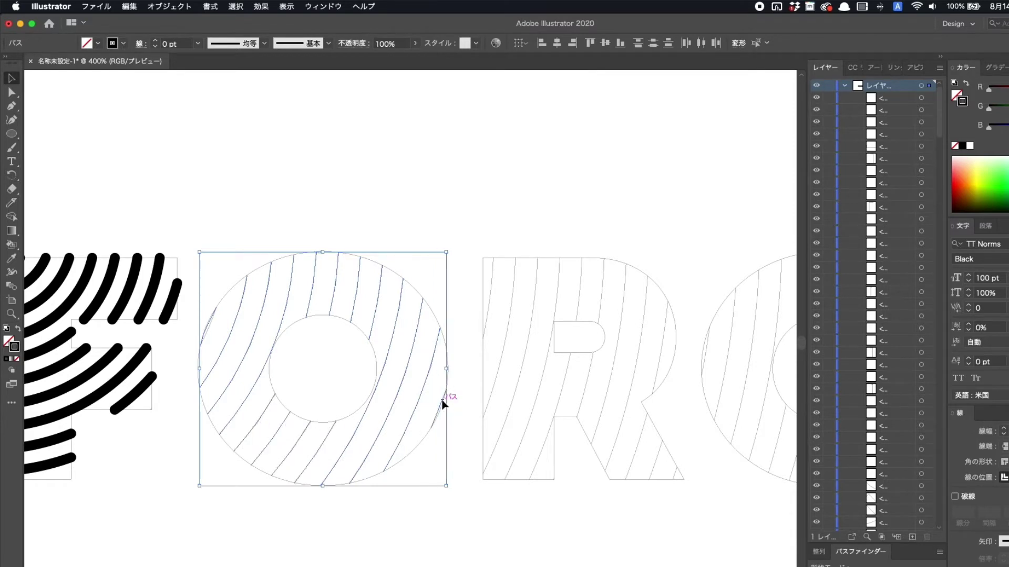
left_click(11, 258)
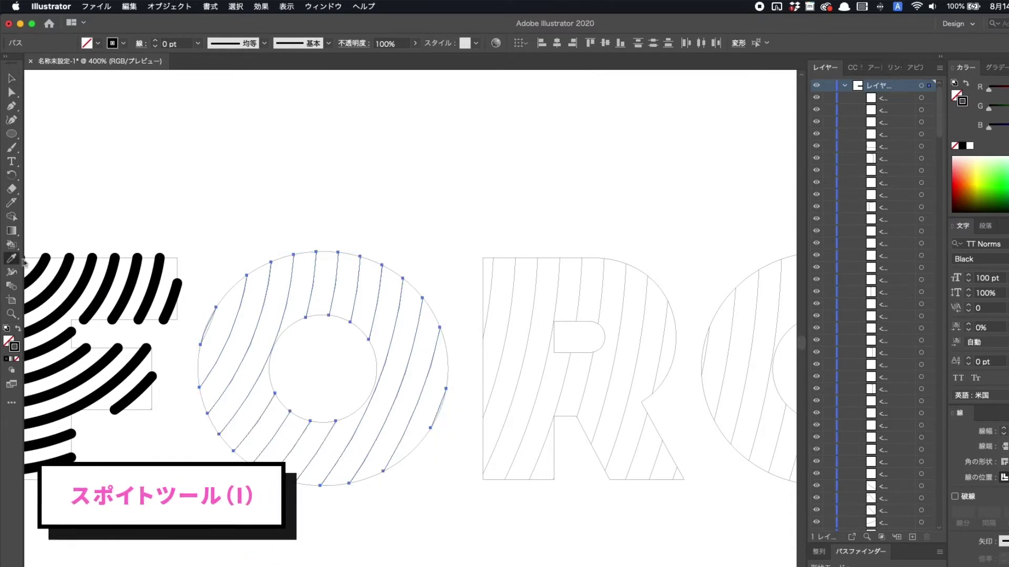
left_click(160, 285)
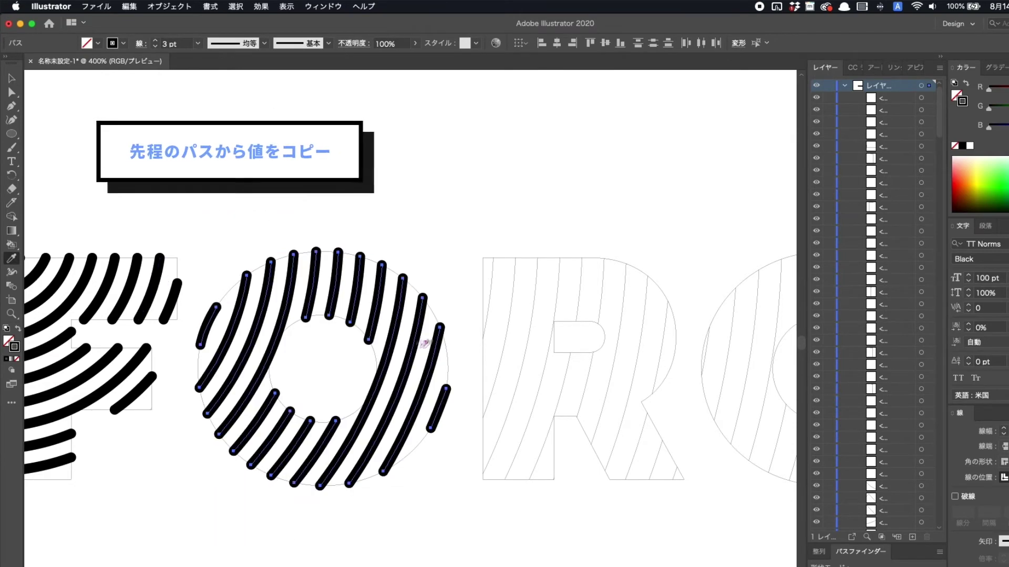
Step: Select the lines inside the letter R and apply the O lines' 3 pt stroke to them with the Eyedropper
left_click_drag(442, 349, 270, 333)
key("v")
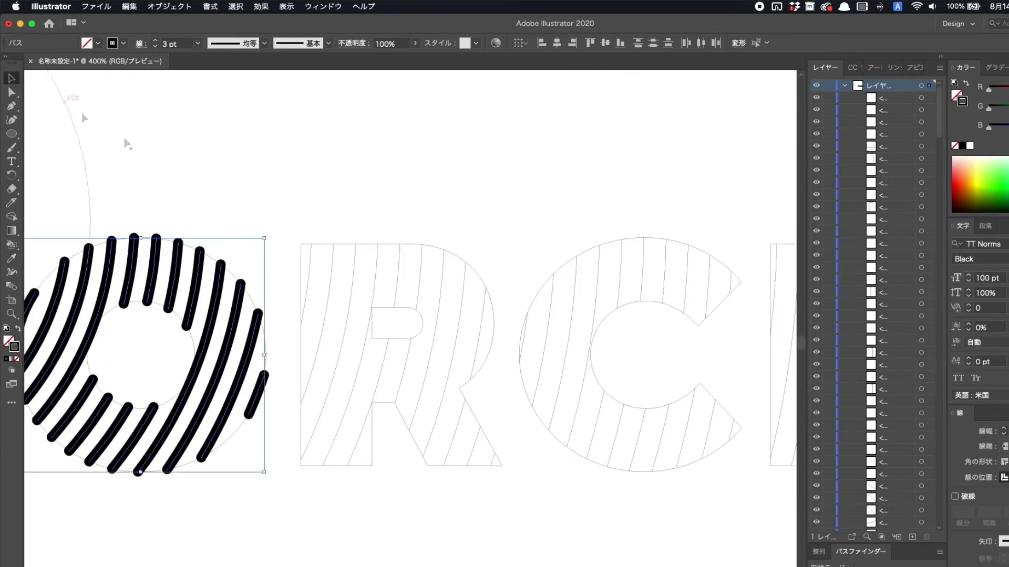
mouse_move(304, 253)
left_mouse_down()
mouse_move(402, 306)
mouse_move(459, 430)
mouse_move(503, 464)
left_mouse_up()
left_click(11, 258)
left_click(109, 263)
Step: Select the lines inside the letter C and apply the 3 pt stroke of the finished letters with the Eyedropper
left_click(11, 77)
left_click_drag(557, 295, 310, 276)
left_click_drag(310, 274, 486, 425)
key("i")
left_click(231, 336)
Step: Give the lines inside the letter E the C lines' 3 pt stroke with the Eyedropper, then clear the selection
key("v")
mouse_move(530, 281)
left_mouse_down()
mouse_move(422, 278)
mouse_move(591, 436)
left_mouse_up()
key("i")
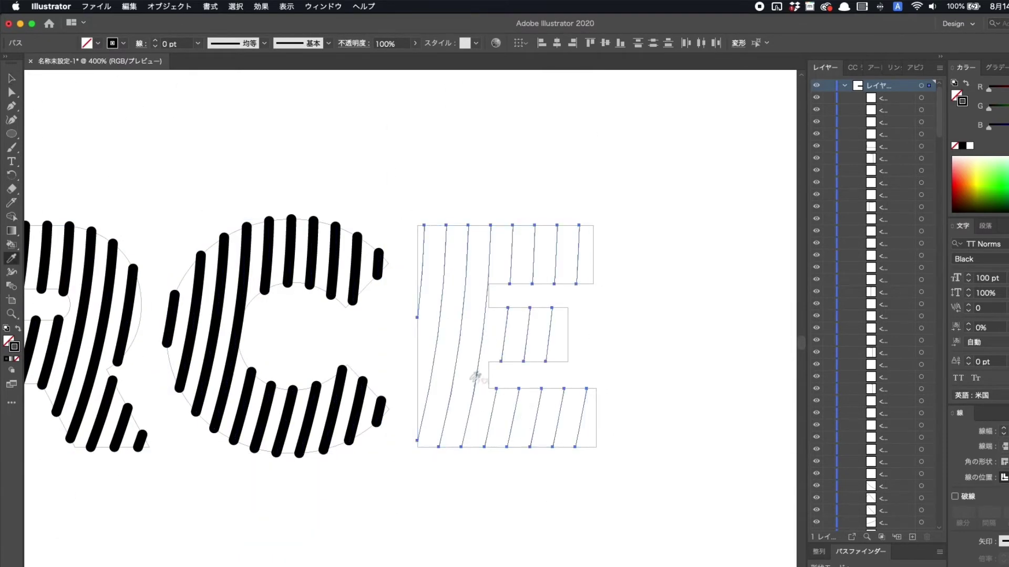
left_click(361, 401)
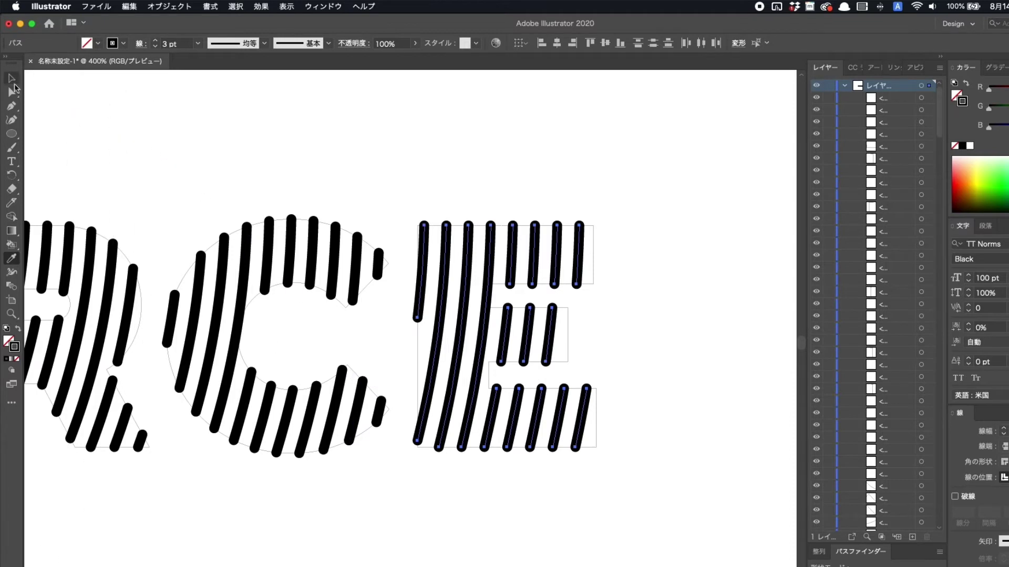
left_click(685, 341)
Step: Select a thin contour path of the letter F and extend the selection to all paths with the same stroke weight (線幅)
key("super+minus")
key("super+minus")
left_click_drag(355, 435, 547, 435)
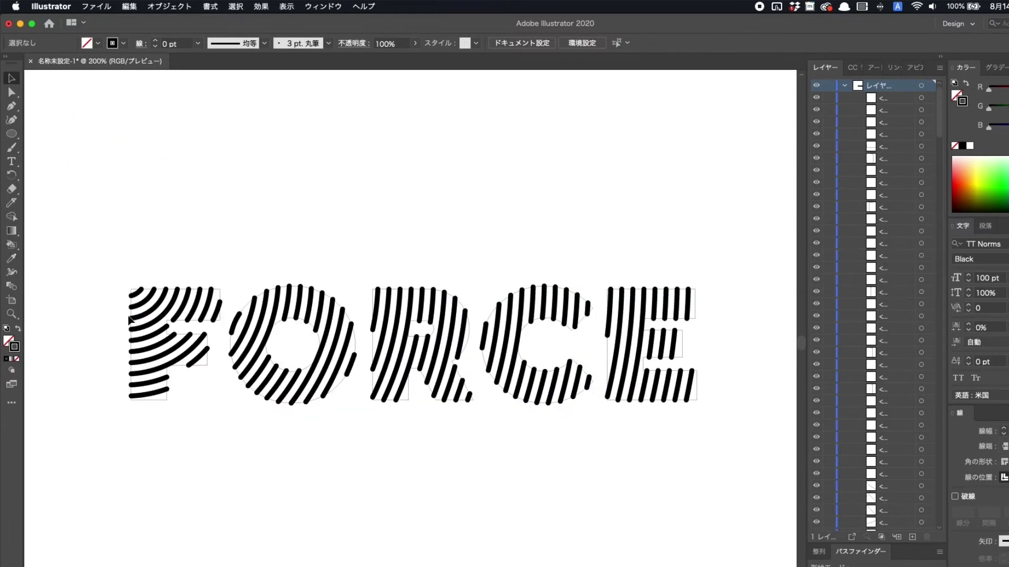
scroll(131, 319, "up", 1)
left_click(265, 279)
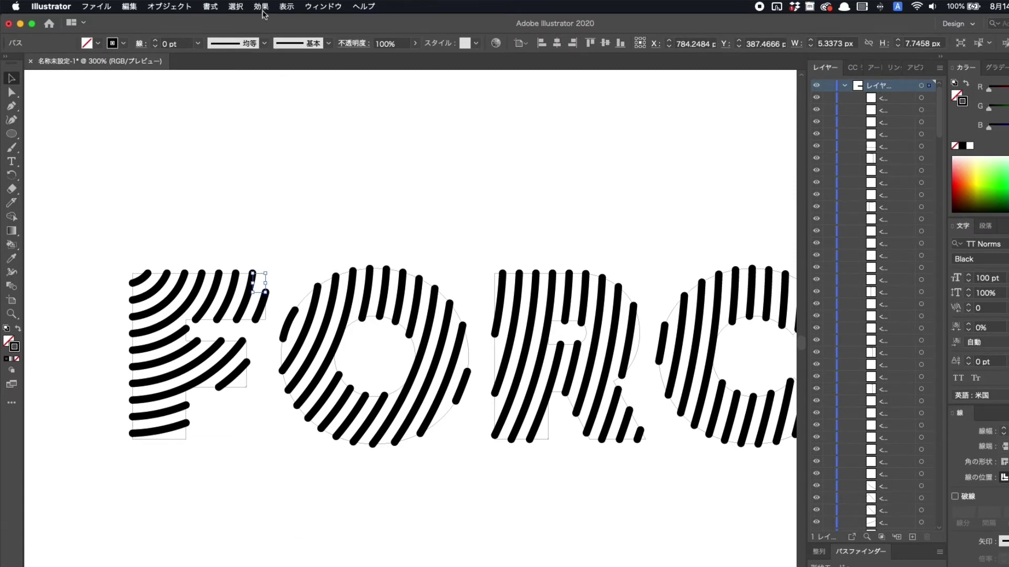
left_click(236, 8)
mouse_move(263, 111)
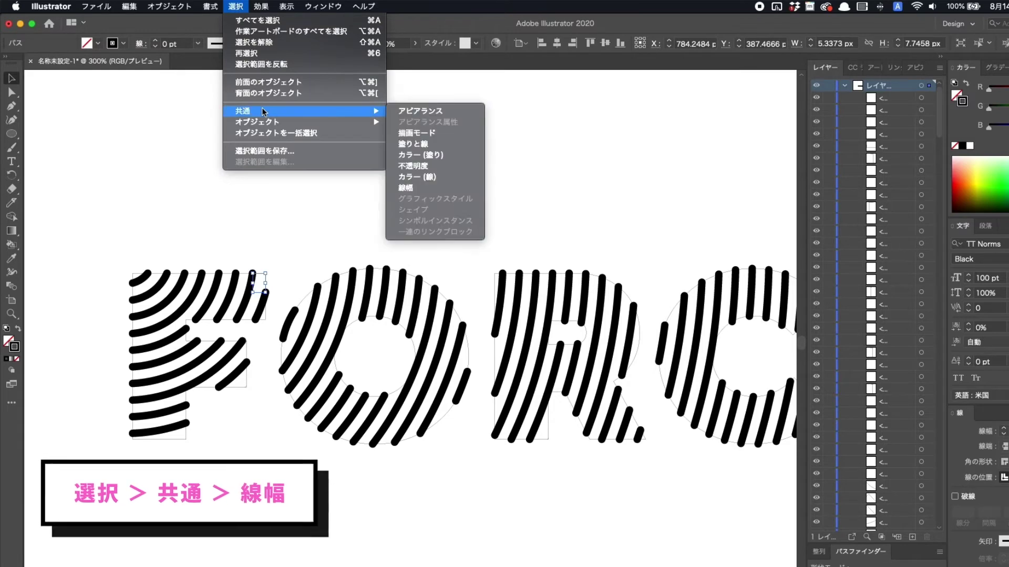
left_click(431, 189)
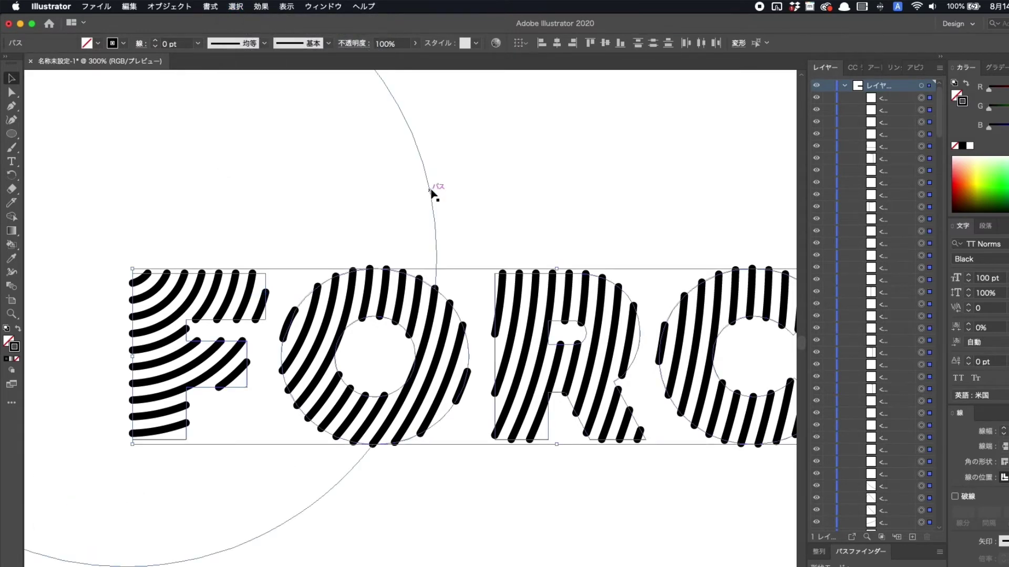
key("z")
left_click(520, 202, "alt")
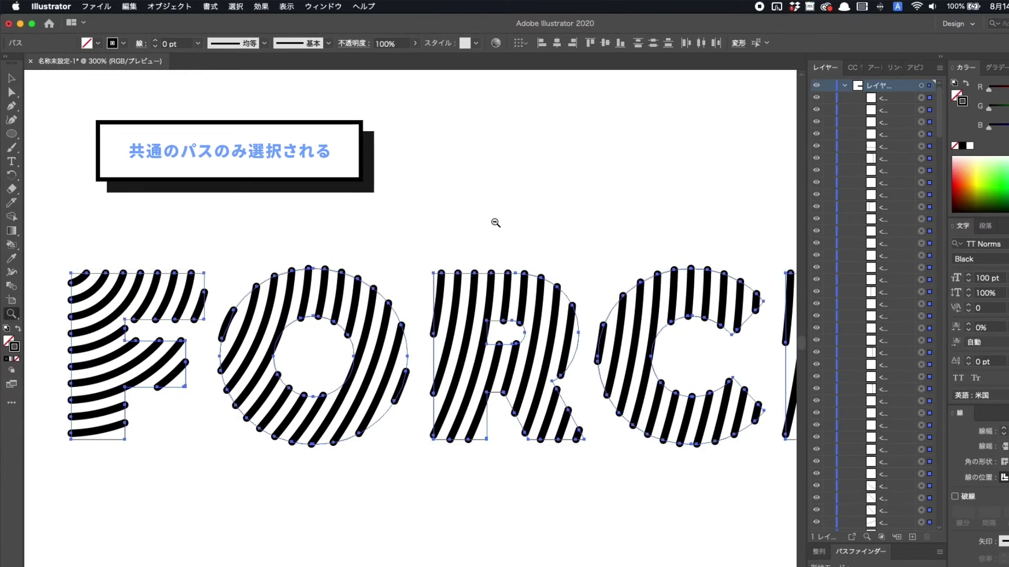
Step: Delete the selected thin contour paths around the letters of FORCE
scroll(490, 232, "down", 2)
left_click(11, 78)
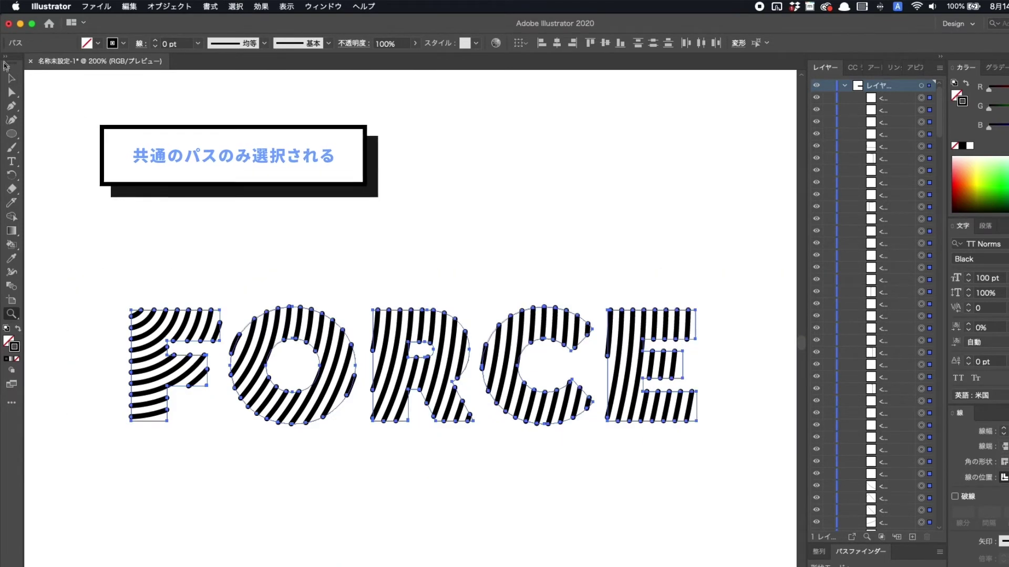
scroll(499, 293, "left", 2)
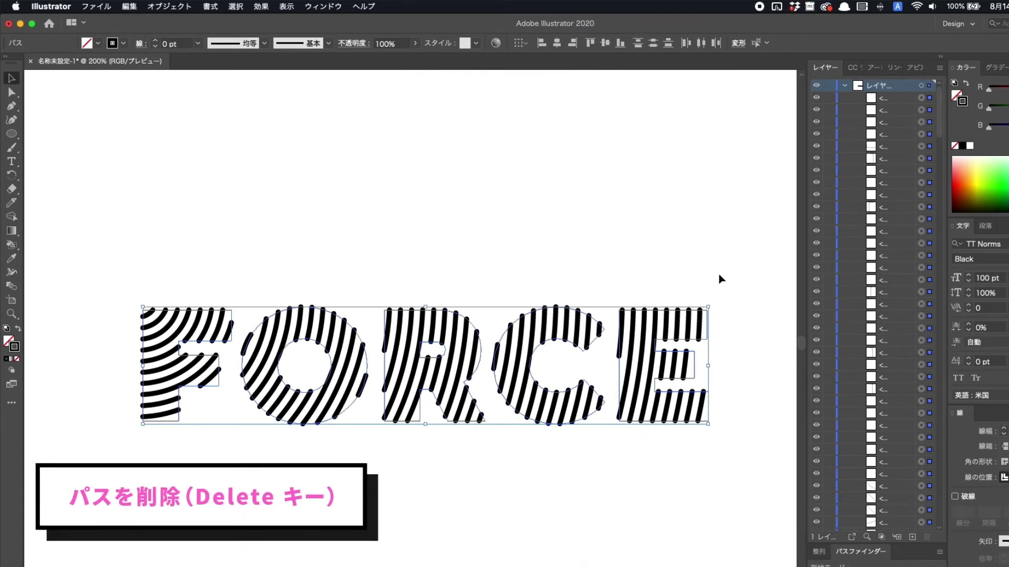
key("Delete")
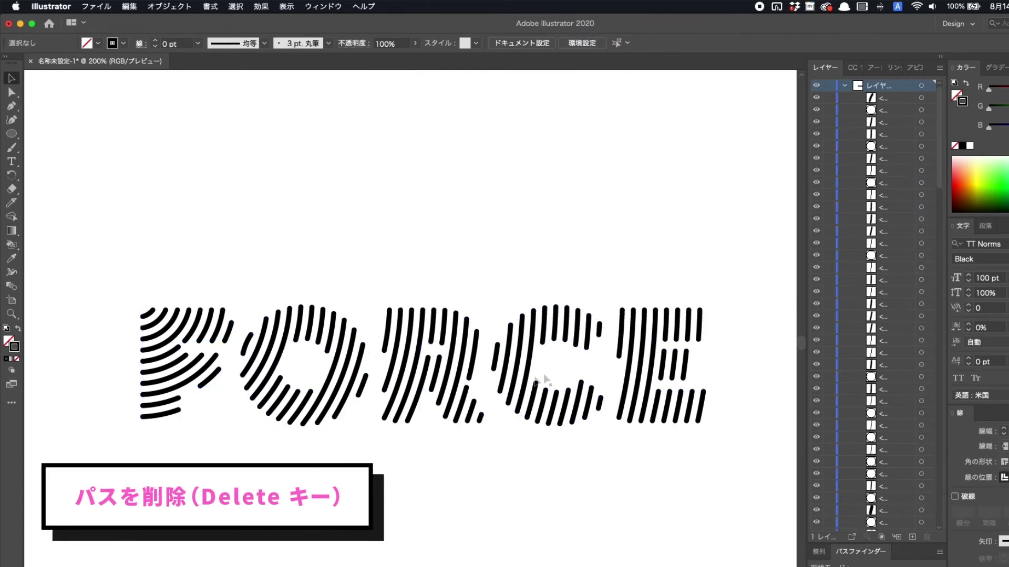
Step: Select a leftover circle path, extend the selection to all paths with the same stroke weight (線幅), and delete them
scroll(513, 391, "down", 3)
left_click(561, 238)
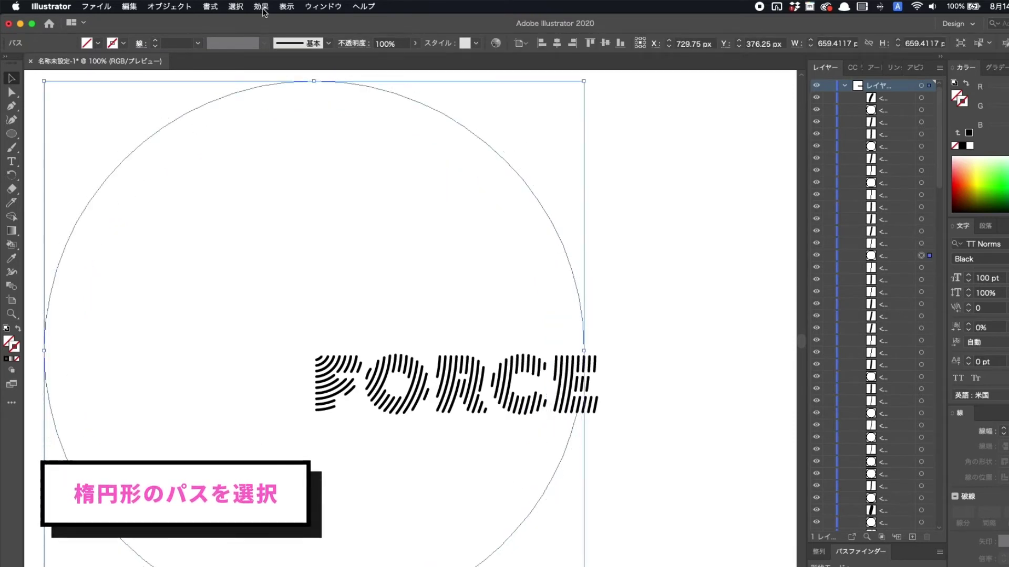
left_click(236, 7)
mouse_move(294, 111)
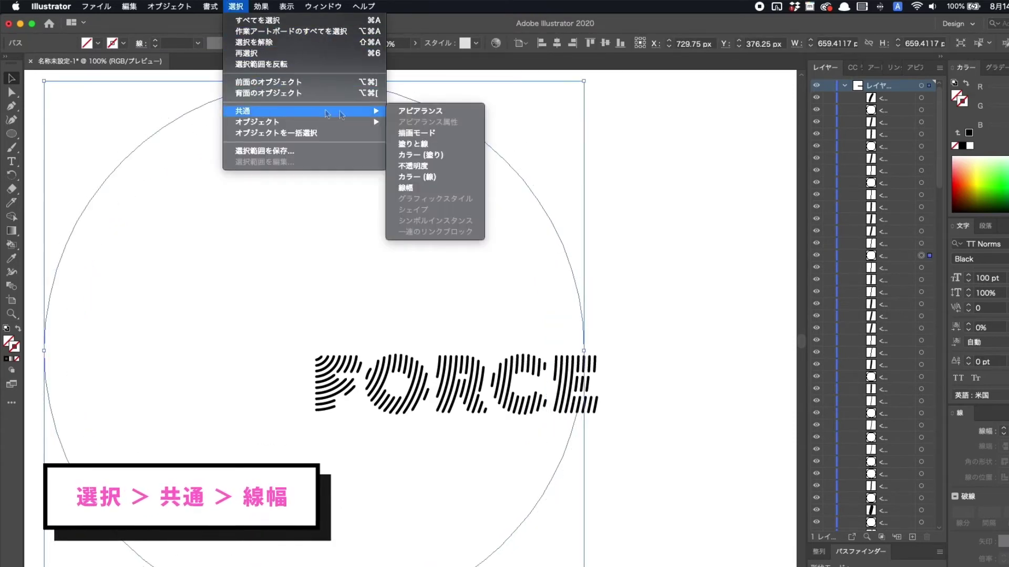
left_click(434, 189)
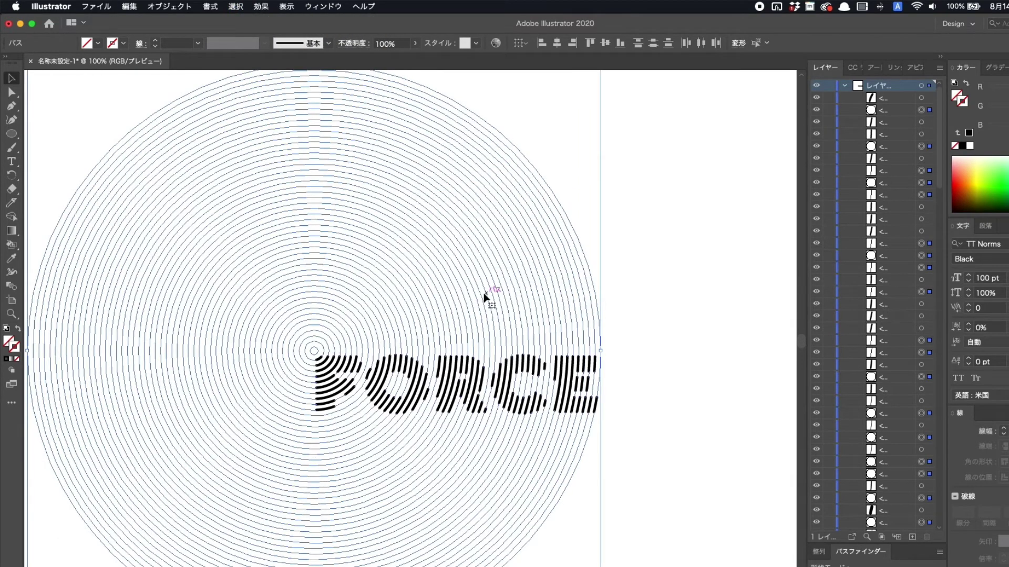
key("Delete")
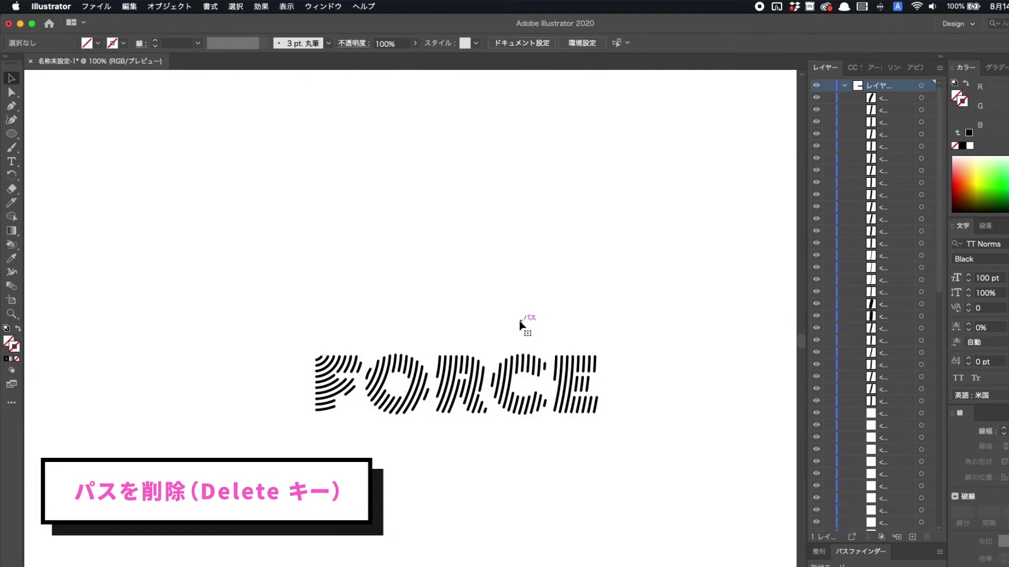
Step: Move all the FORCE lines to the middle of the artboard and enlarge the lettering, with 4 pt strokes
left_click_drag(644, 310, 181, 467)
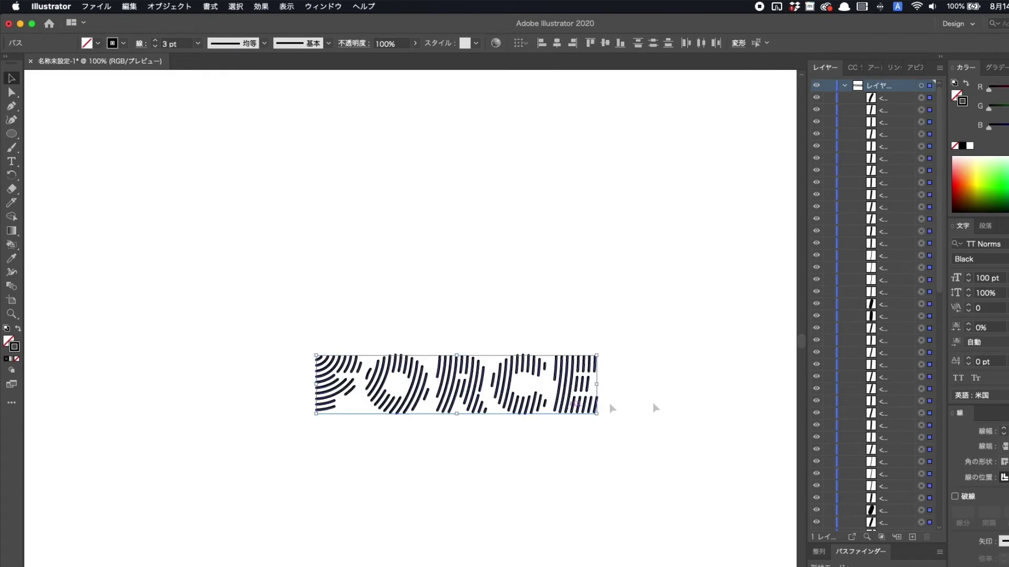
key("super+0")
left_click_drag(569, 350, 447, 319)
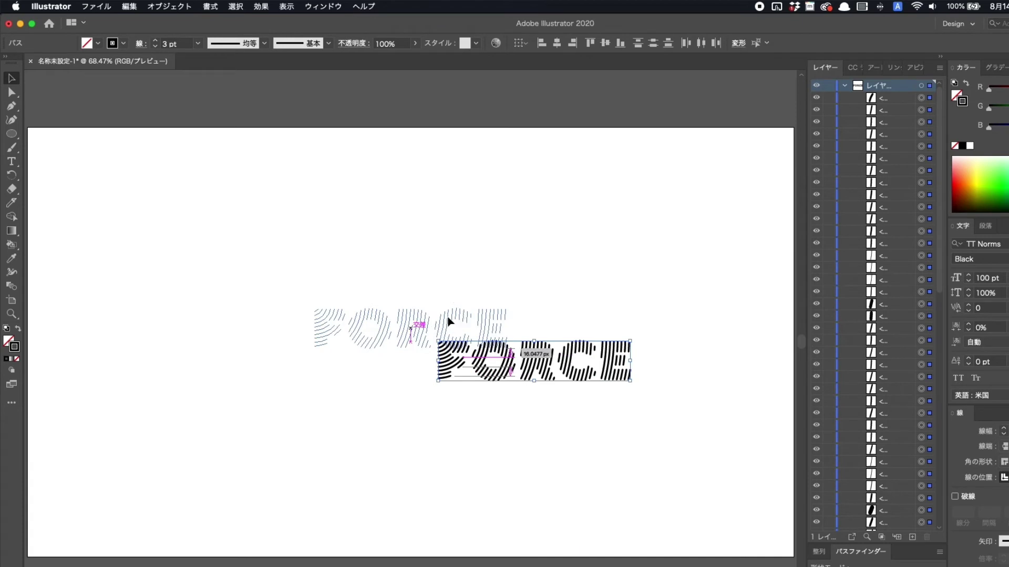
left_click_drag(448, 317, 448, 317)
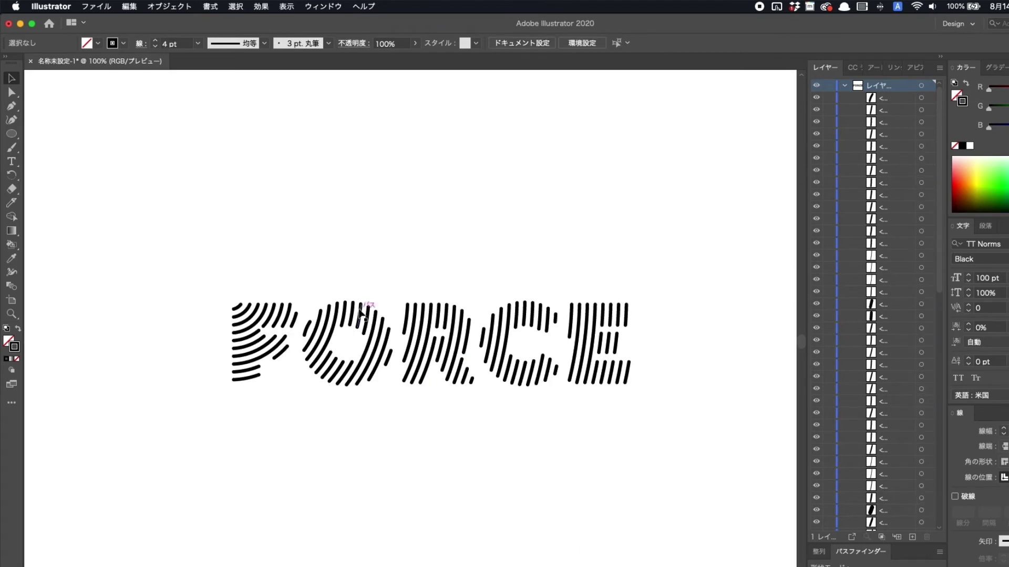
key("z")
left_click(419, 351)
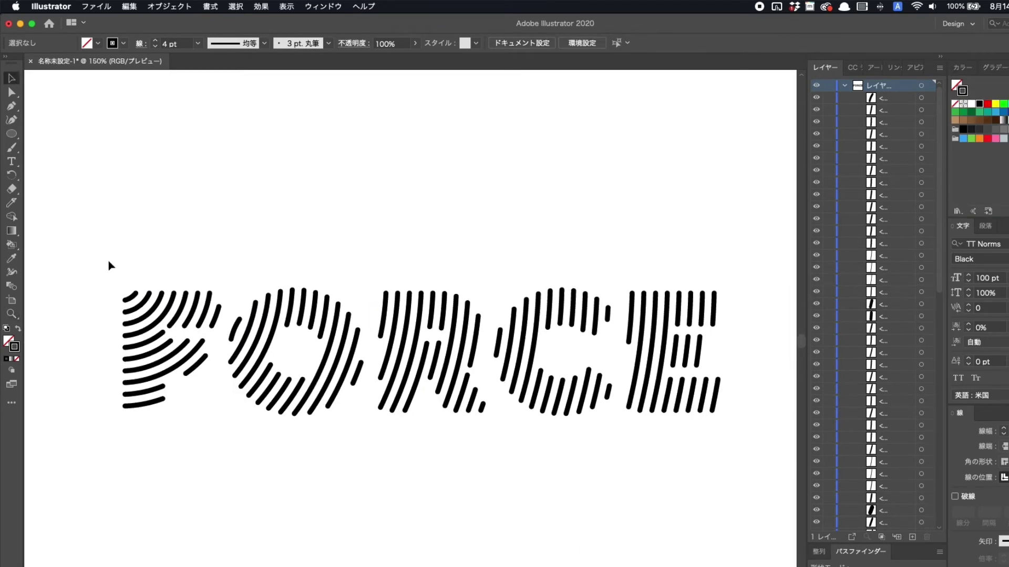
Step: Color the strokes of all the FORCE lines with a medium blue swatch and clear the selection
left_click_drag(277, 347, 742, 436)
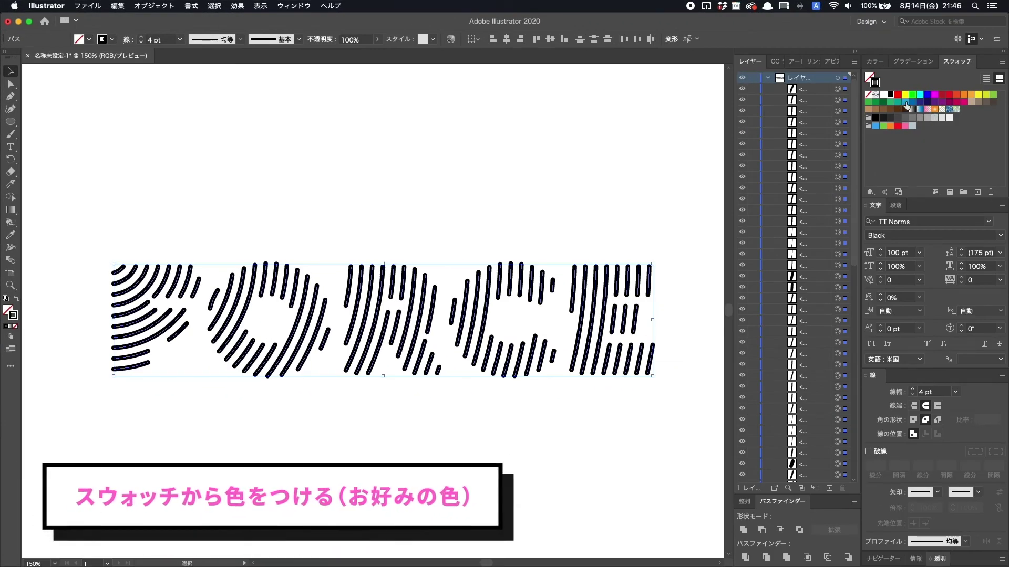
left_click(904, 103)
left_click(106, 289)
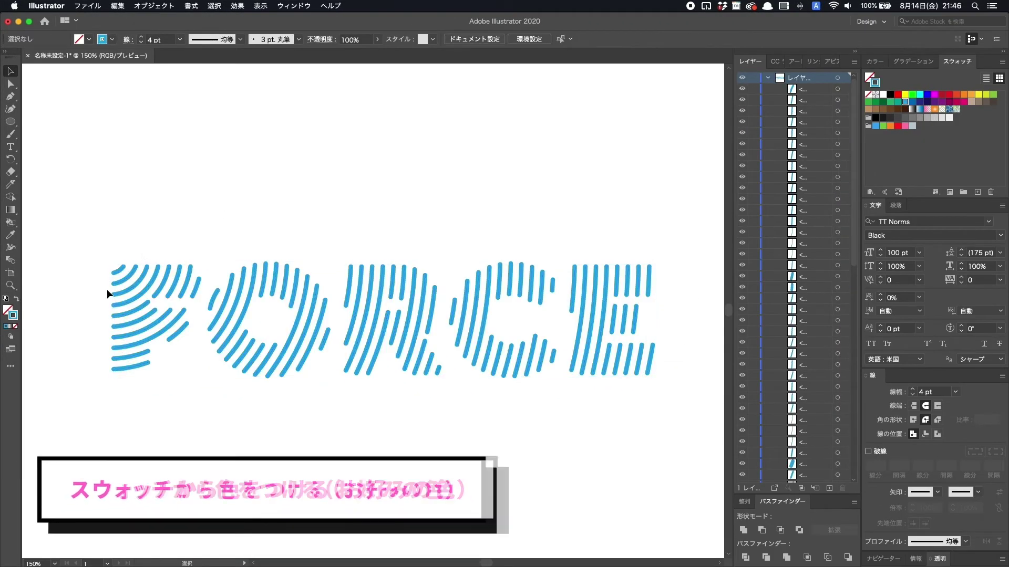
Step: Recolor some arcs in the upper part and middle of the letter F with the darker blue swatch
left_click_drag(107, 291, 139, 308)
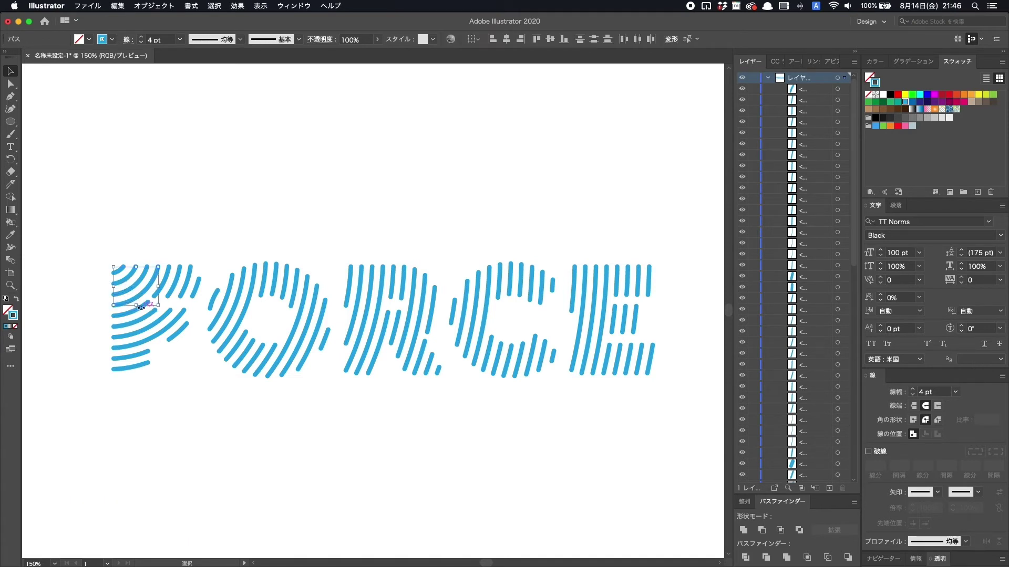
left_click(911, 103)
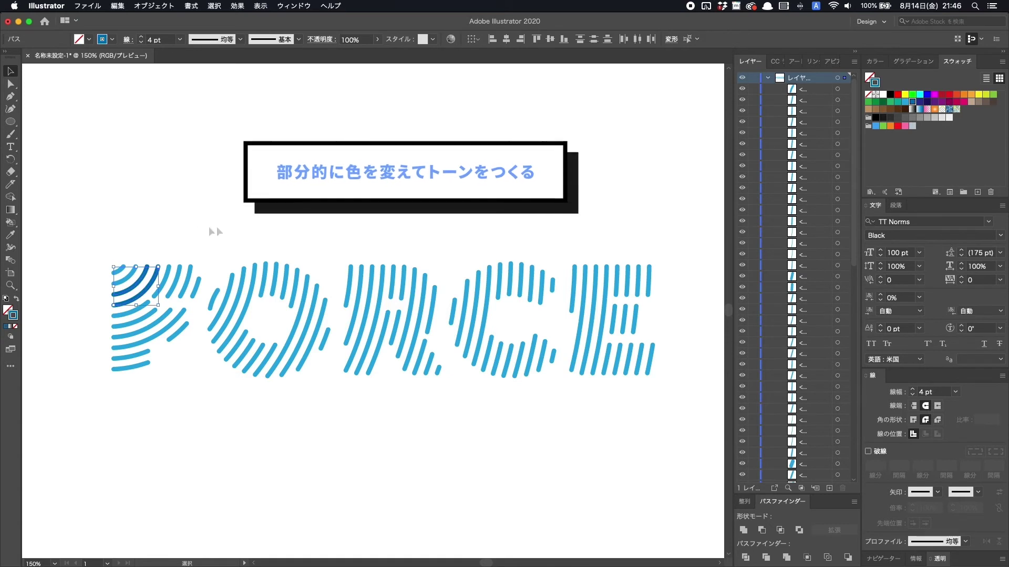
left_click(156, 305)
left_click_drag(105, 326, 147, 342)
left_click(912, 103)
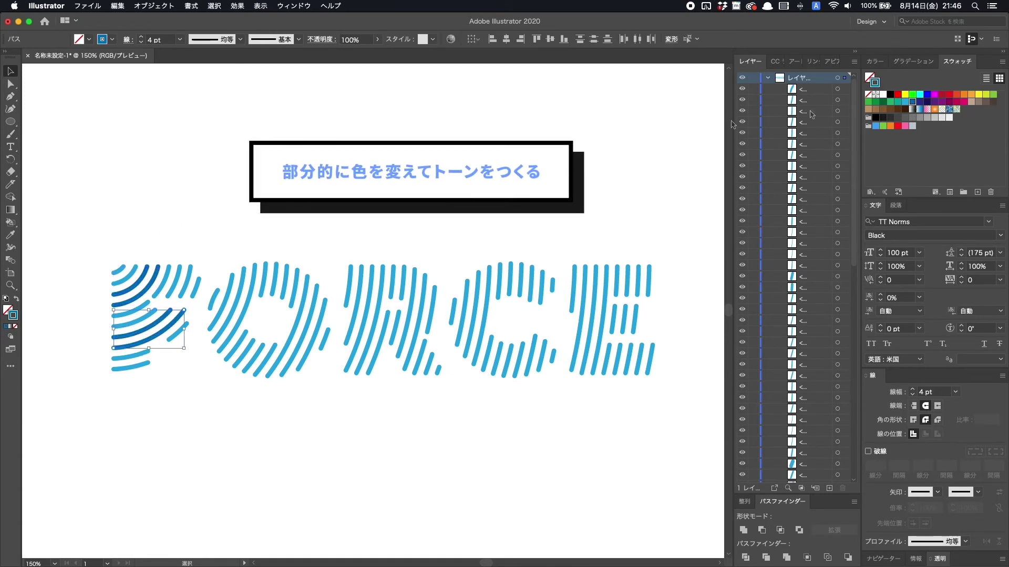
left_click(227, 189)
Step: Apply the darker blue swatch to parts of the lines in the letters O, R, C and E
left_click_drag(288, 254, 251, 284)
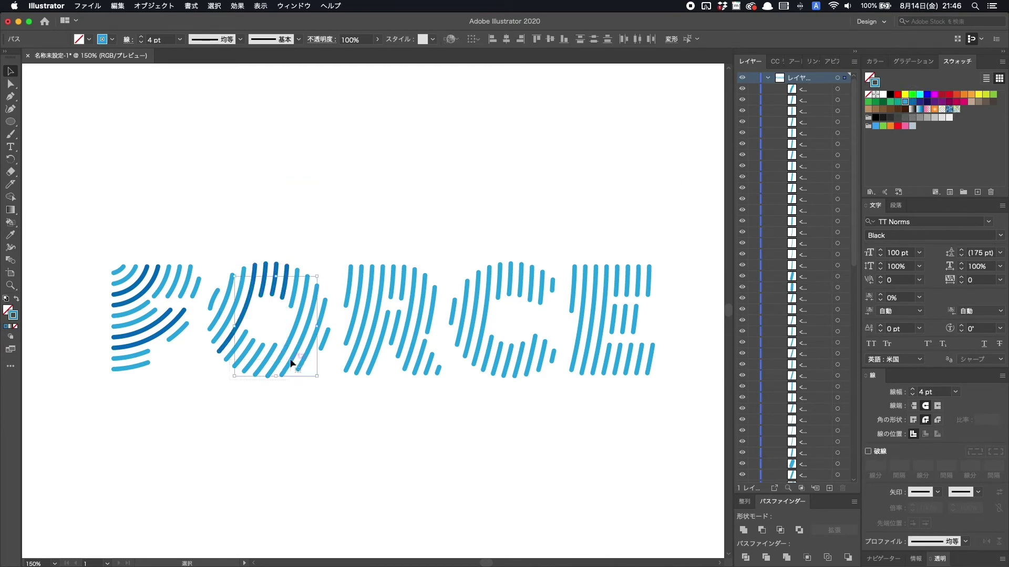
left_click(911, 102)
left_click_drag(407, 256, 371, 284)
left_click(912, 101)
left_click_drag(563, 329, 595, 362)
left_click(912, 102)
mouse_move(663, 288)
left_mouse_down()
mouse_move(648, 318)
mouse_move(635, 318)
left_mouse_up()
left_click(912, 102)
Step: Give the lines in the lower middle of the letter R the light blue stroke color 7bcdff
left_click(388, 363)
left_click_drag(393, 358, 383, 322)
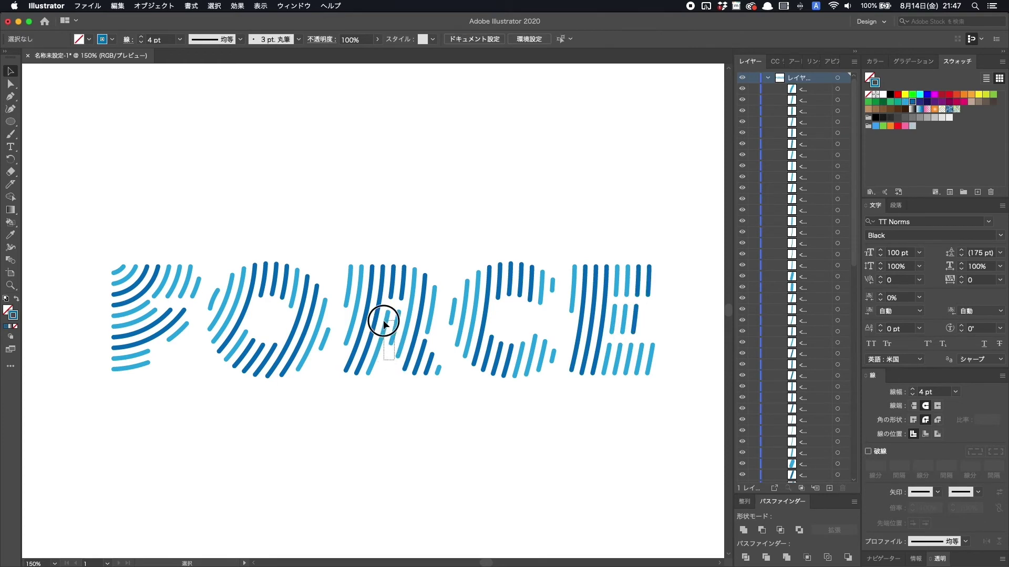
double_click(13, 315)
left_click(572, 136)
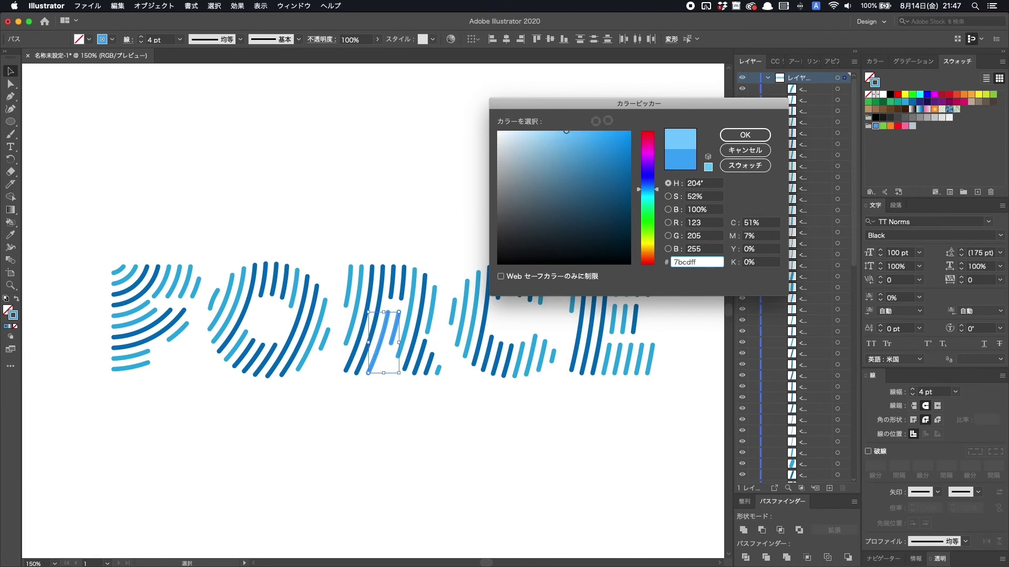
left_click(746, 133)
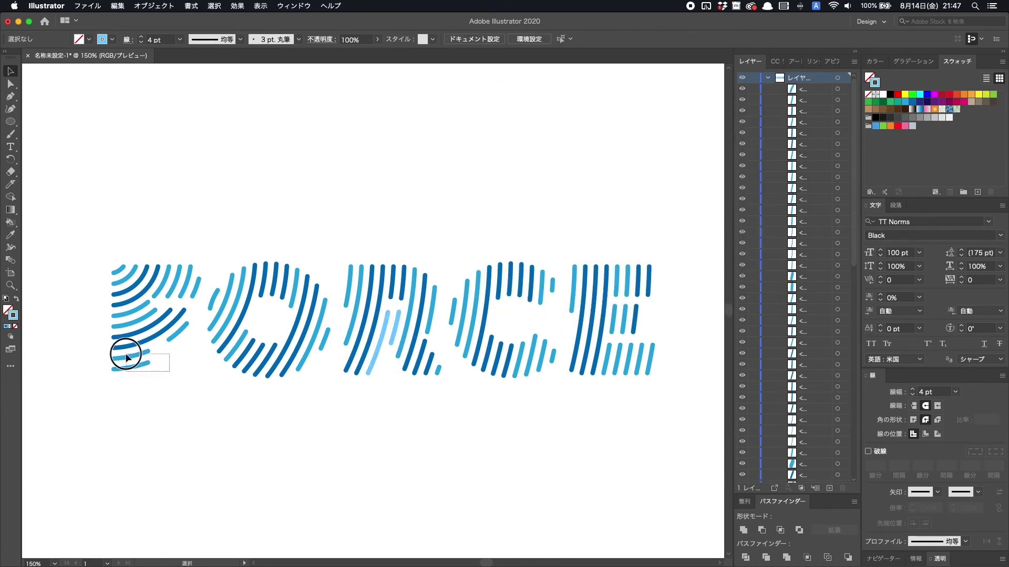
Step: Apply the R's light blue stroke to some lines of the letters F, E and C with the Eyedropper
left_click_drag(169, 371, 126, 358)
left_click_drag(640, 384, 615, 365)
left_click(472, 315)
left_click(207, 268, "super")
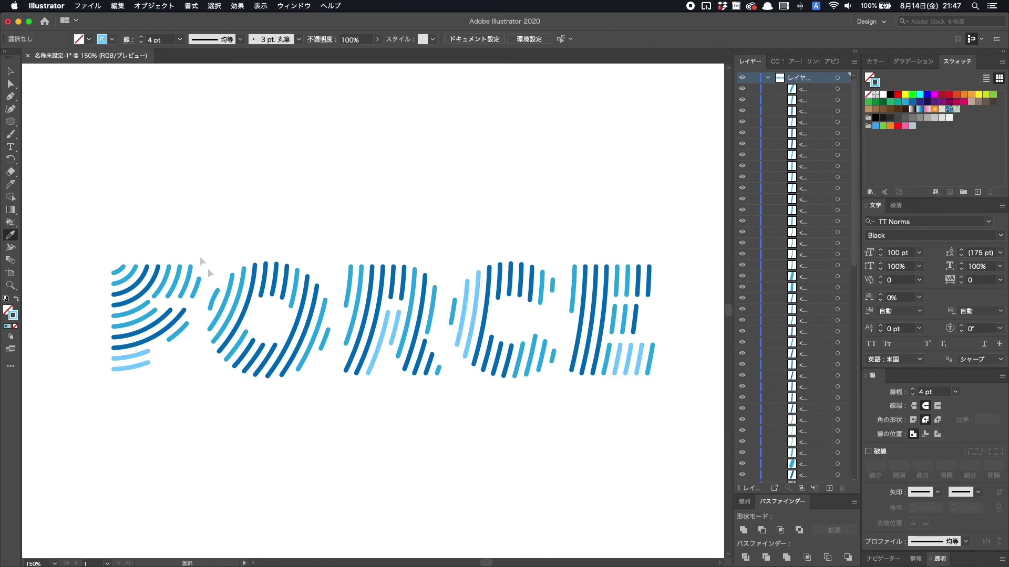
Step: Group all the FORCE lines and center the group horizontally on the artboard
key("super+minus")
key("super+minus")
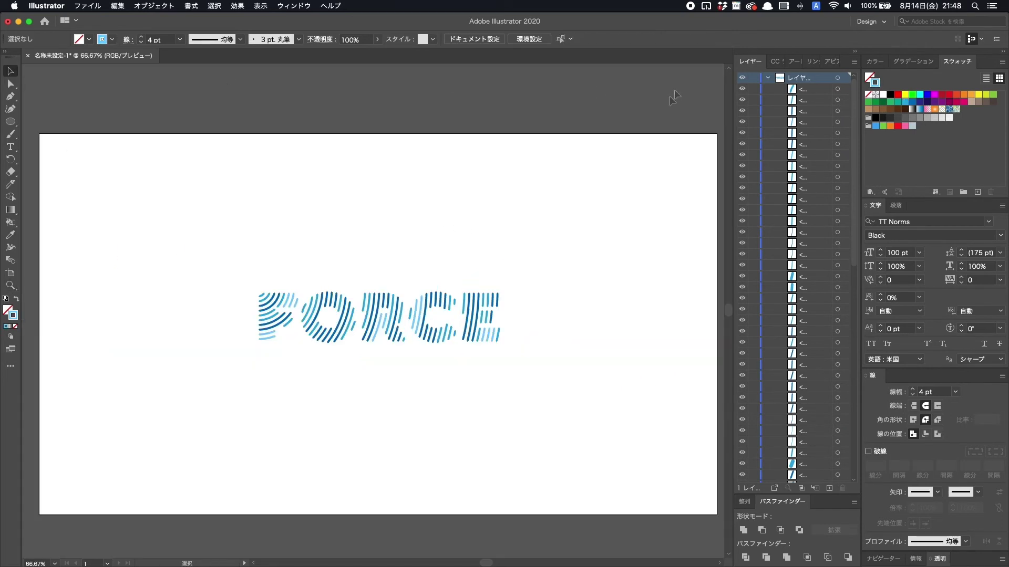
mouse_move(589, 199)
left_mouse_down()
mouse_move(401, 337)
mouse_move(180, 408)
left_mouse_up()
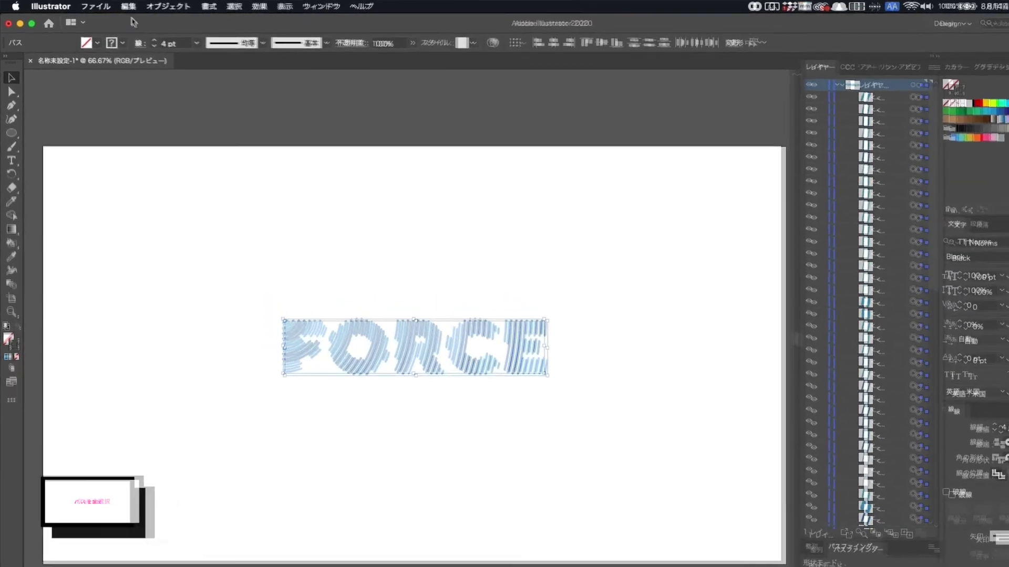
left_click(117, 6)
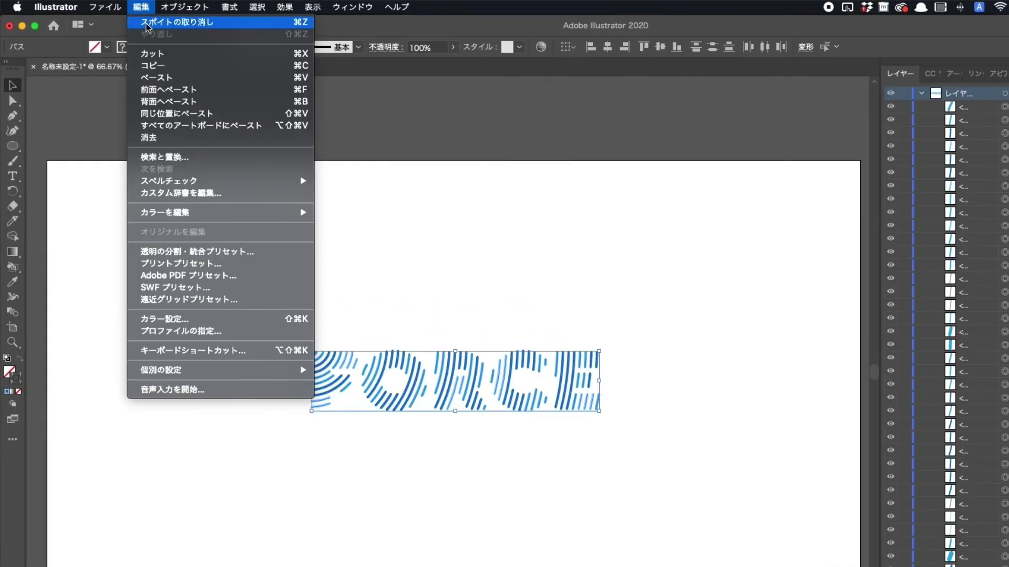
mouse_move(184, 6)
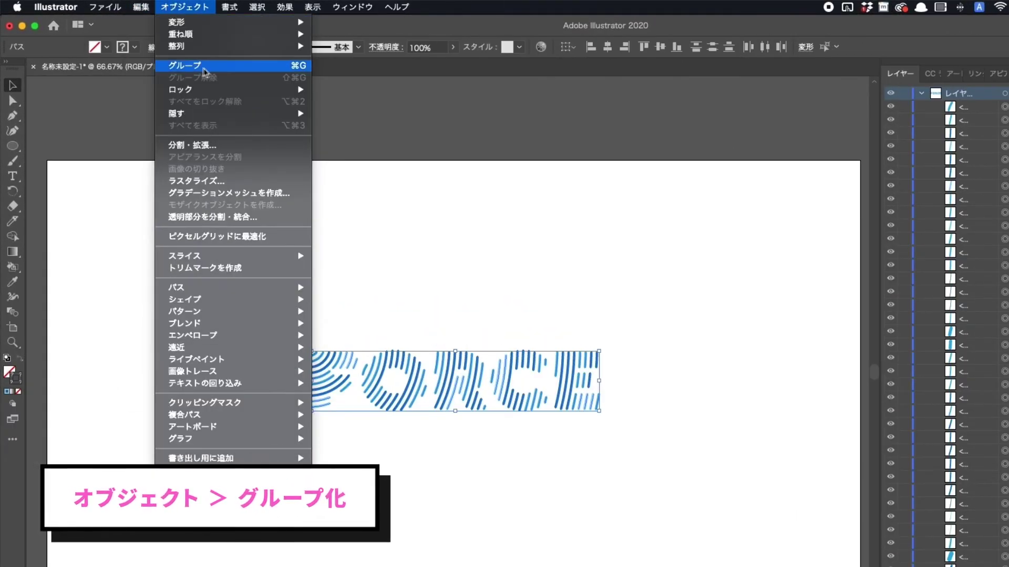
left_click(204, 66)
left_click(655, 345)
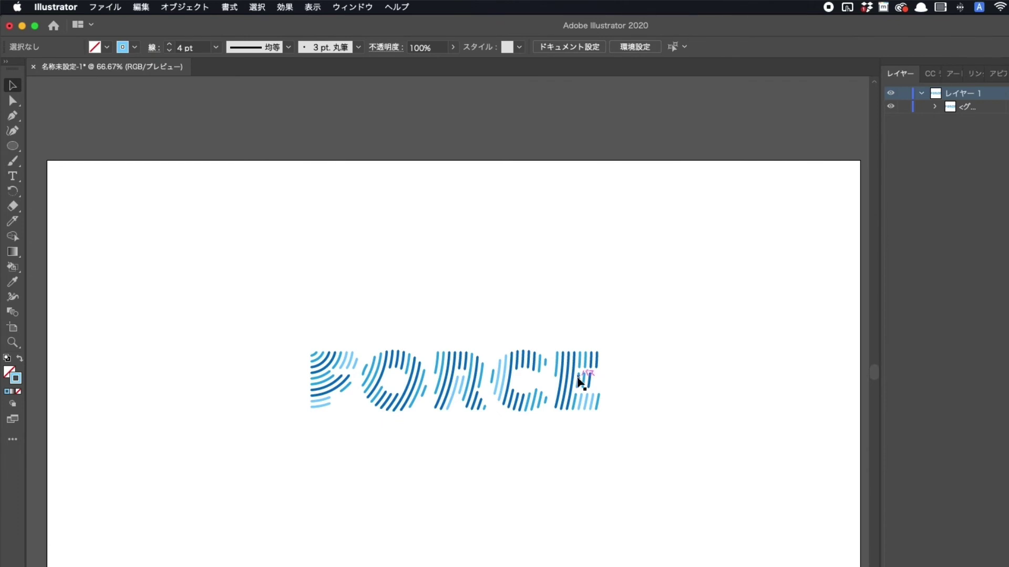
left_click(580, 383)
left_click(608, 49)
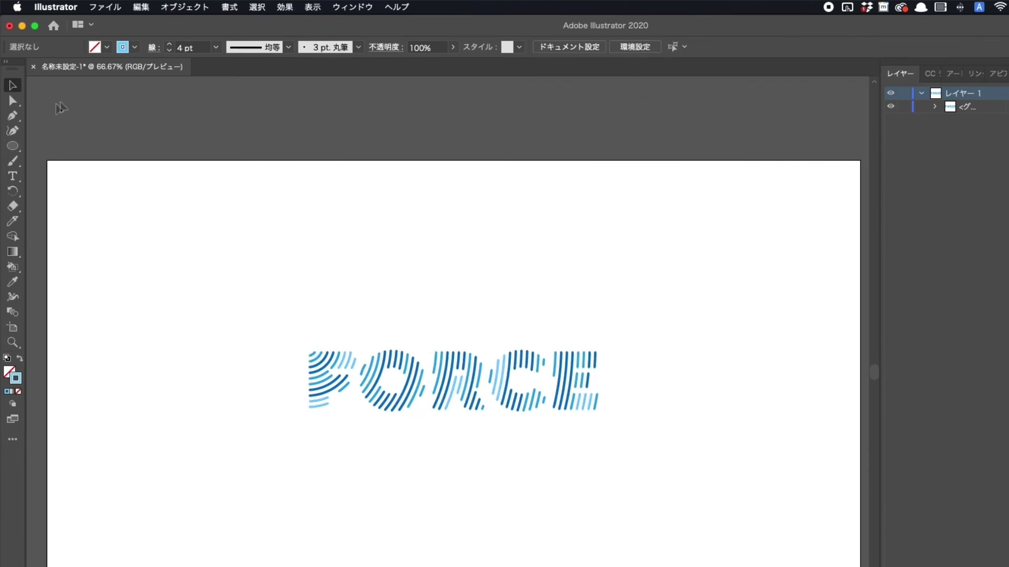
Step: Draw a 1366 × 768 px rectangle covering the artboard and place it behind the lettering group
left_click_drag(18, 142, 77, 145)
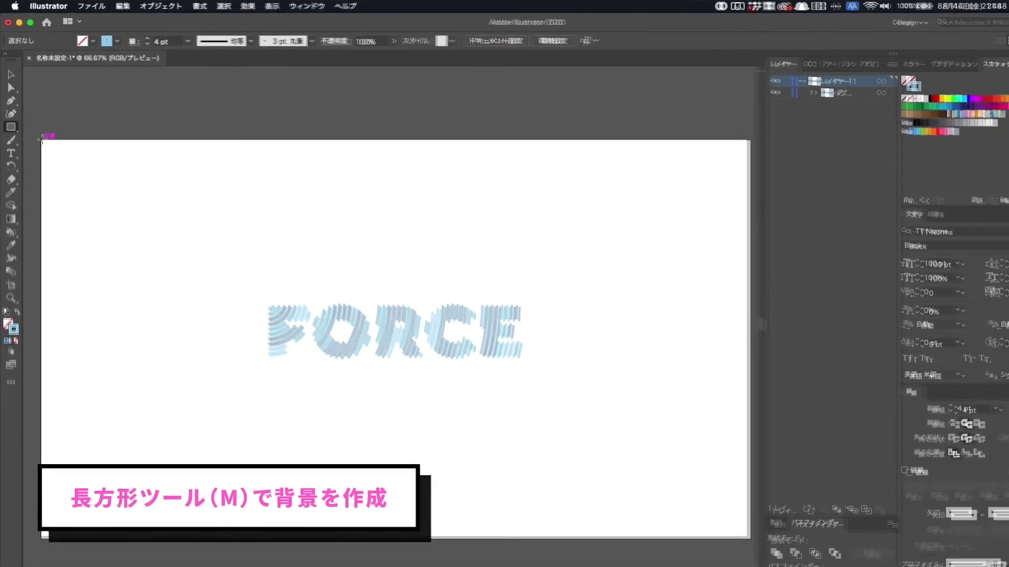
left_click_drag(733, 508, 639, 515)
left_click_drag(430, 387, 511, 389)
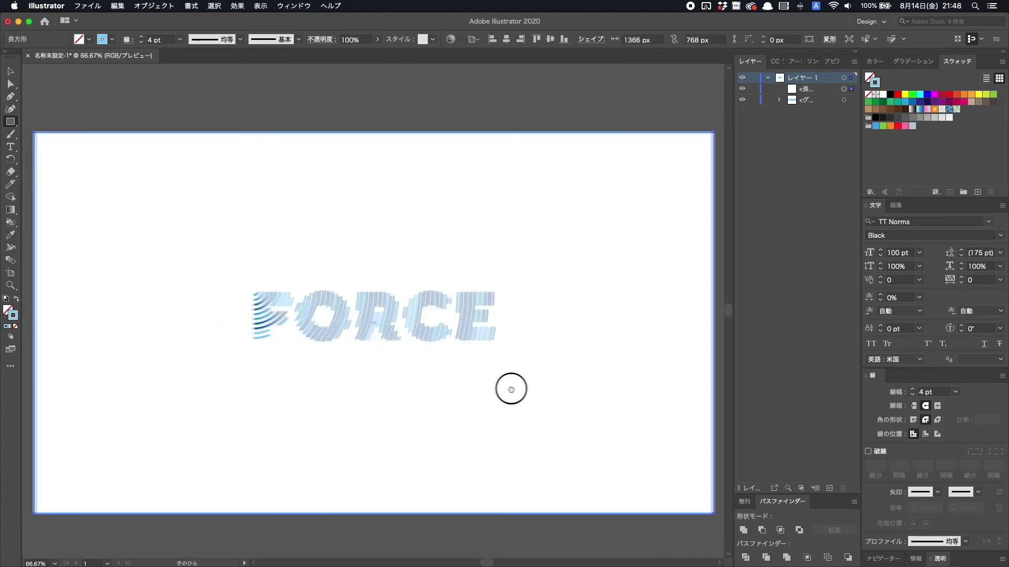
left_click_drag(805, 88, 812, 105)
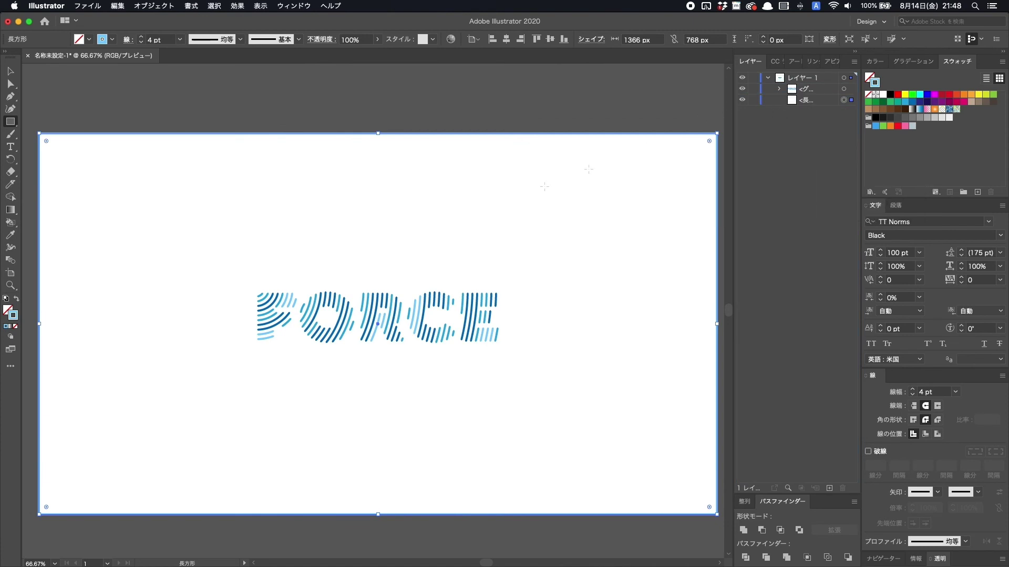
Step: Remove the background rectangle's stroke, fill it with 242d33, and clear the selection
left_click(15, 327)
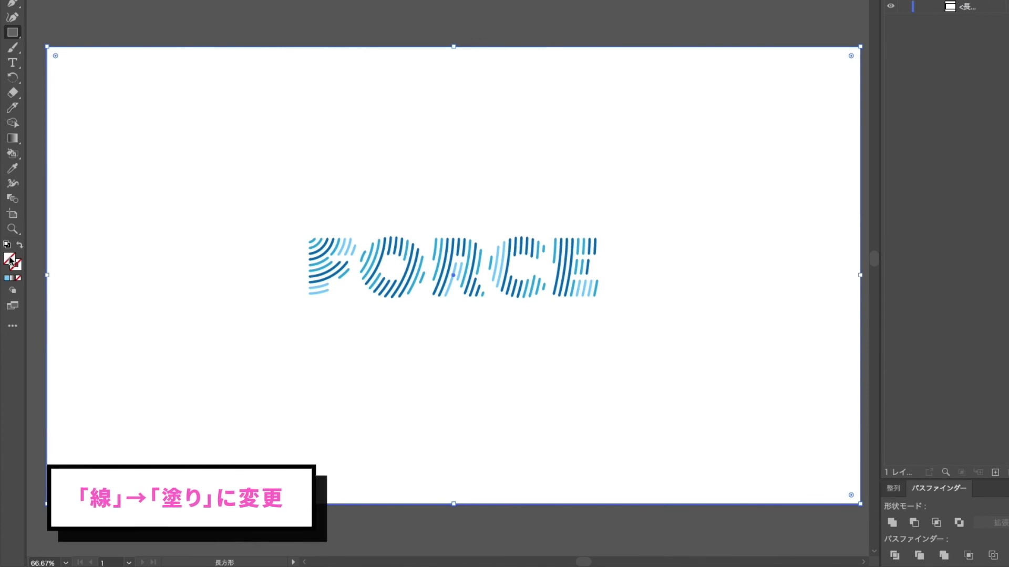
double_click(10, 259)
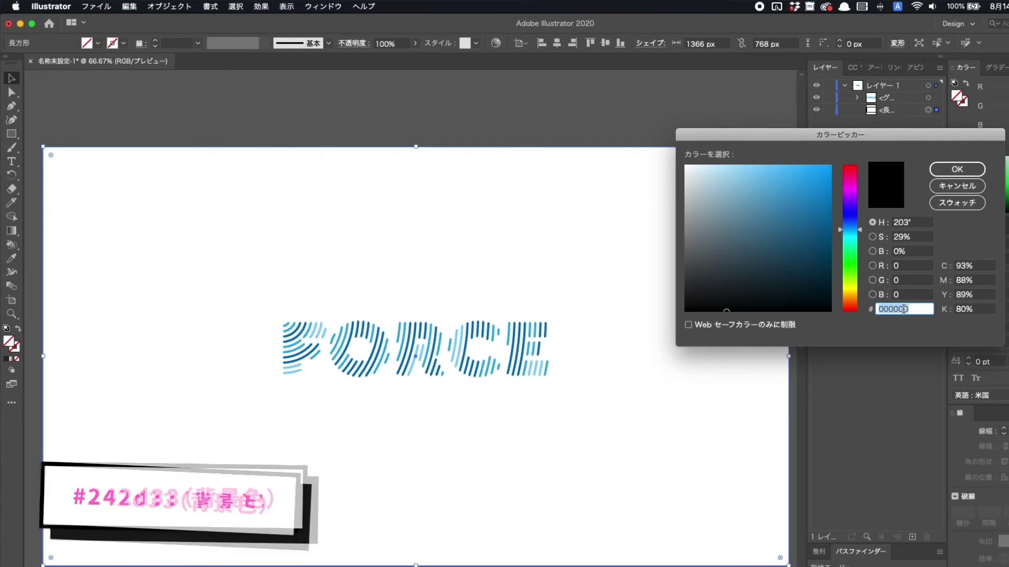
type("242d33")
left_click(915, 294)
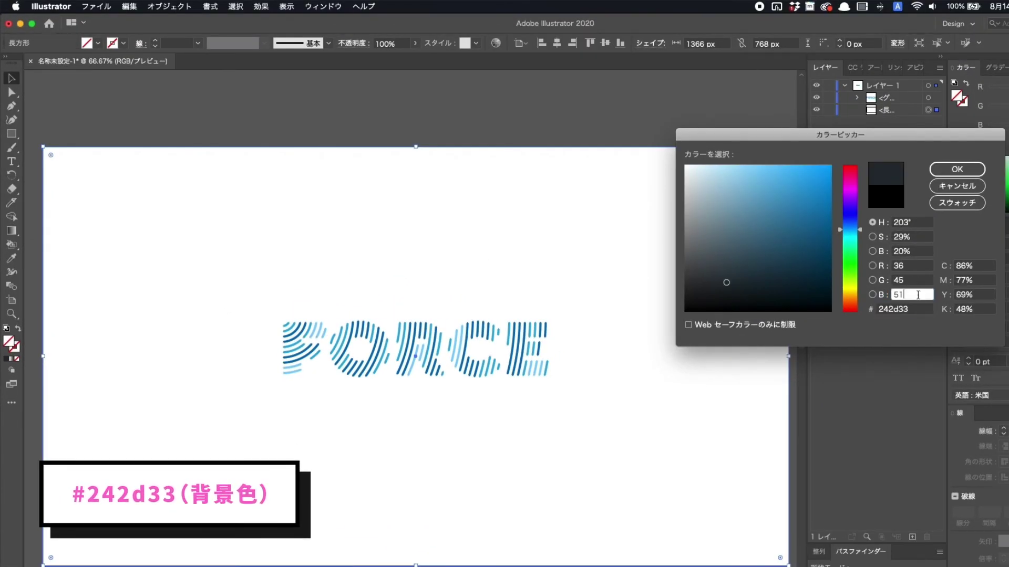
key("Tab")
left_click(973, 174)
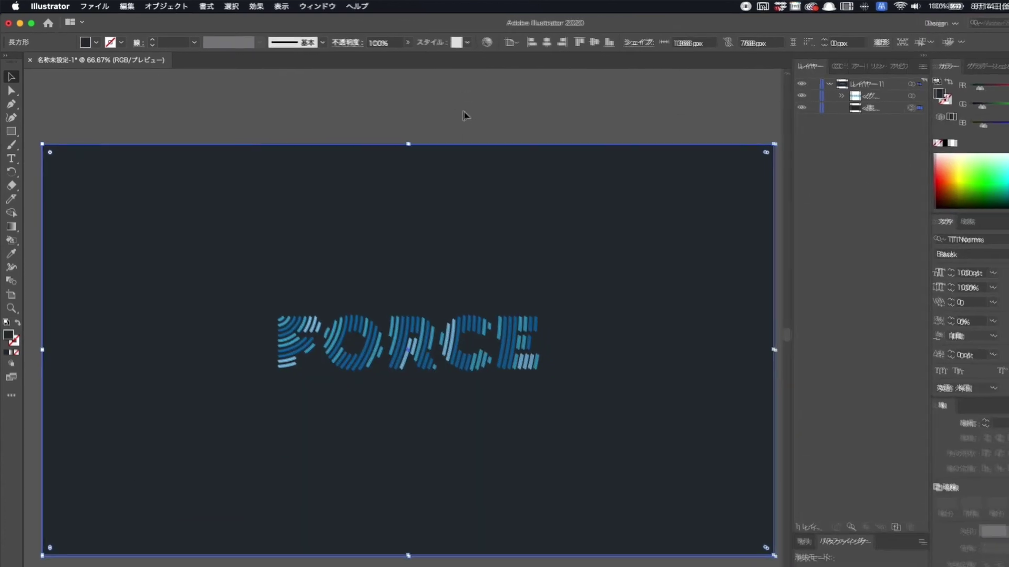
left_click(473, 117)
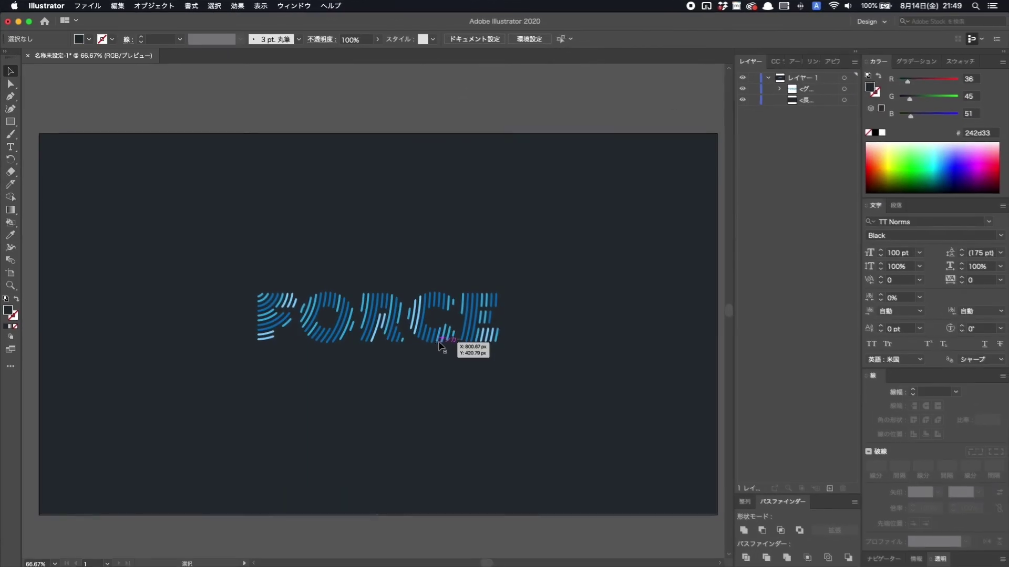